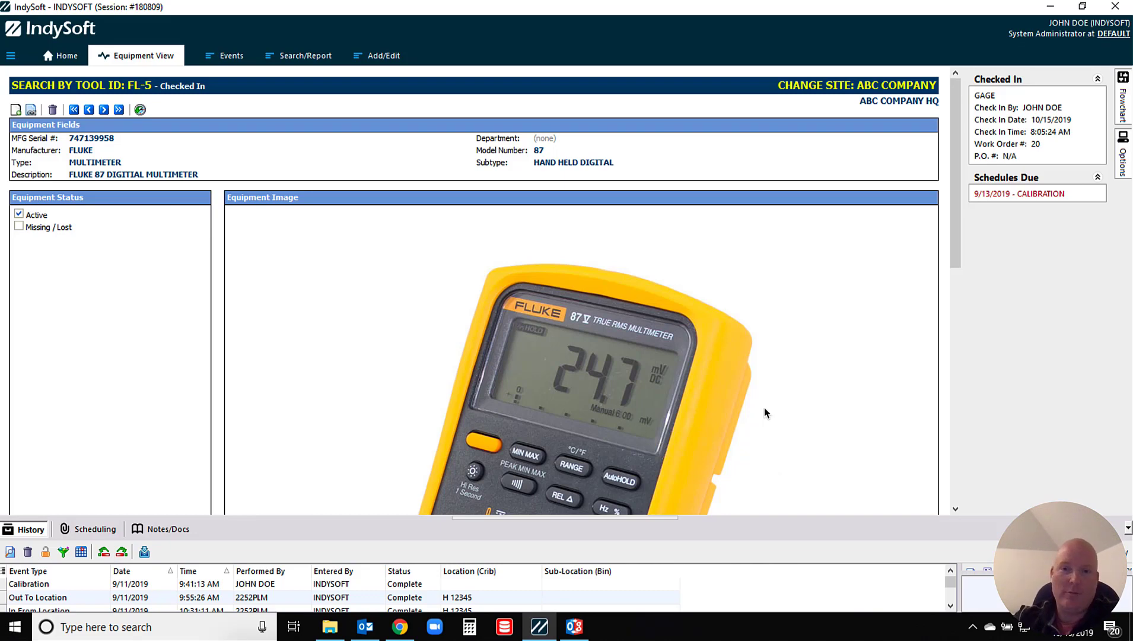
Start choosing a new image for the FL-5 record, then cancel without changes.
{"action": "left_click_drag", "start_coordinate": [950, 196], "coordinate": [953, 442]}
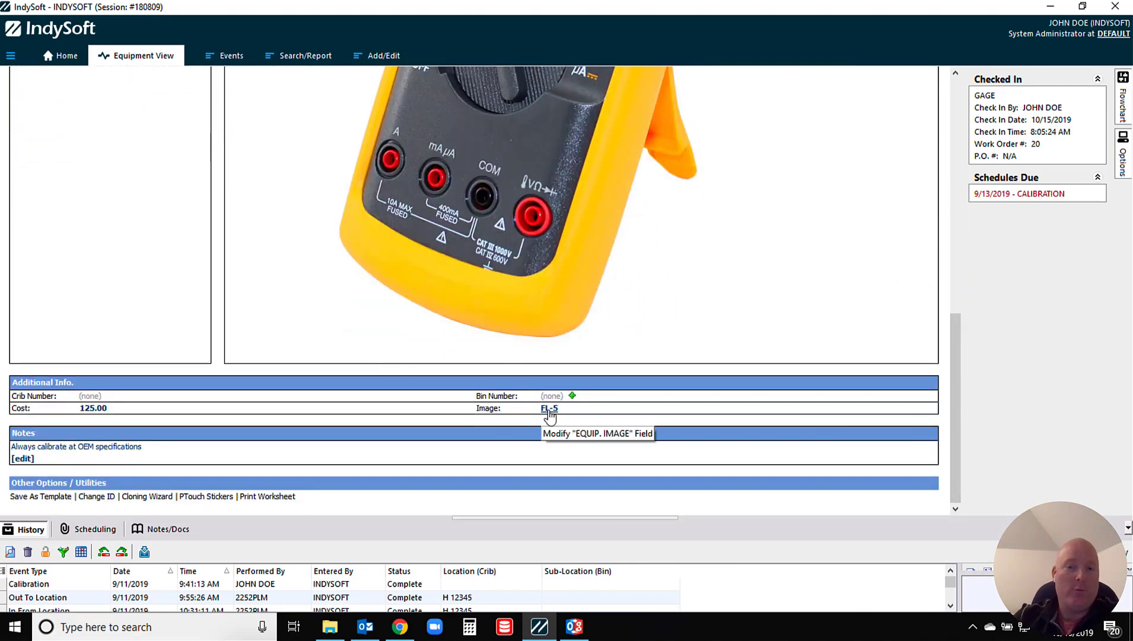
{"action": "left_click", "coordinate": [552, 410]}
{"action": "left_click", "coordinate": [598, 426]}
{"action": "left_click", "coordinate": [678, 275]}
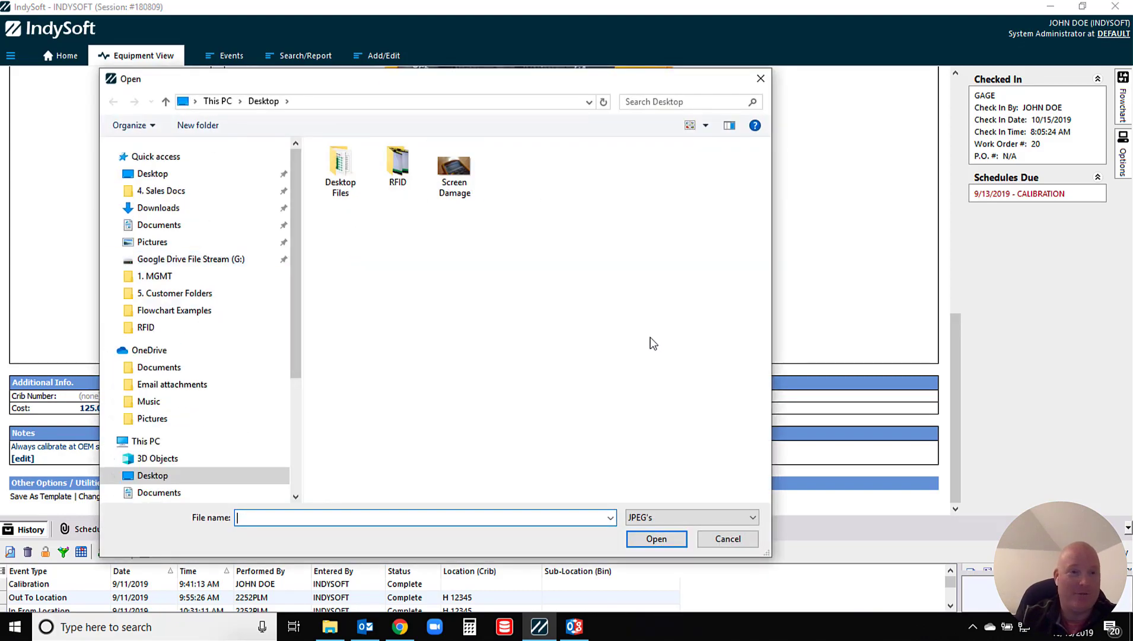
{"action": "left_click", "coordinate": [725, 539]}
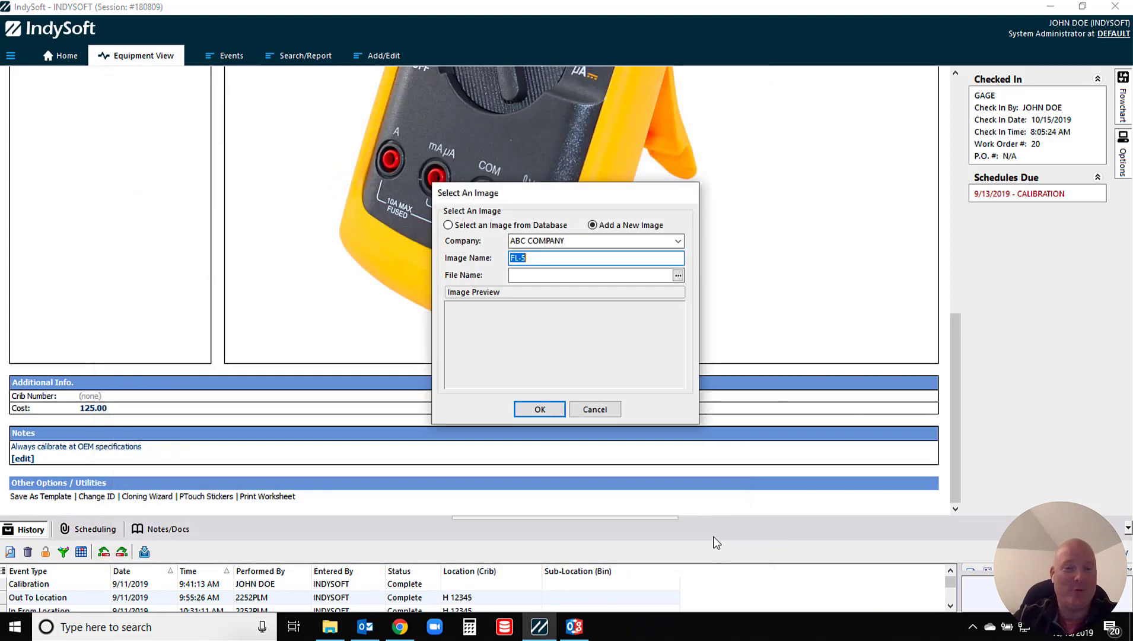
{"action": "left_click", "coordinate": [591, 410]}
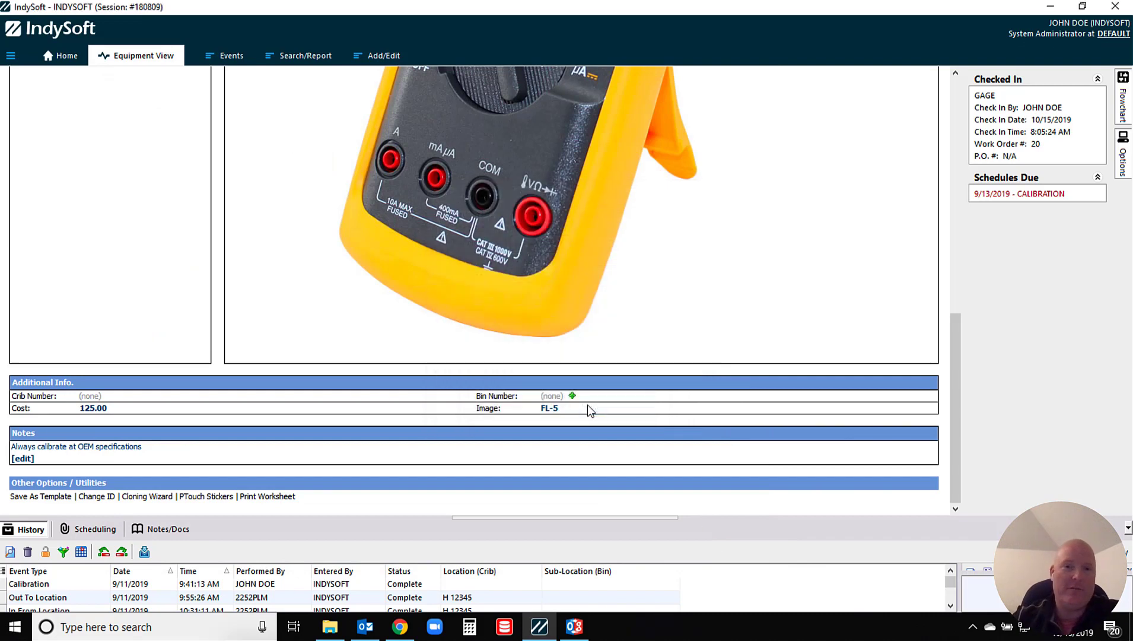
Open the equipment template editor from the main menu, inspect its image field, then close it.
{"action": "scroll", "coordinate": [674, 373], "scroll_direction": "up", "scroll_amount": 10}
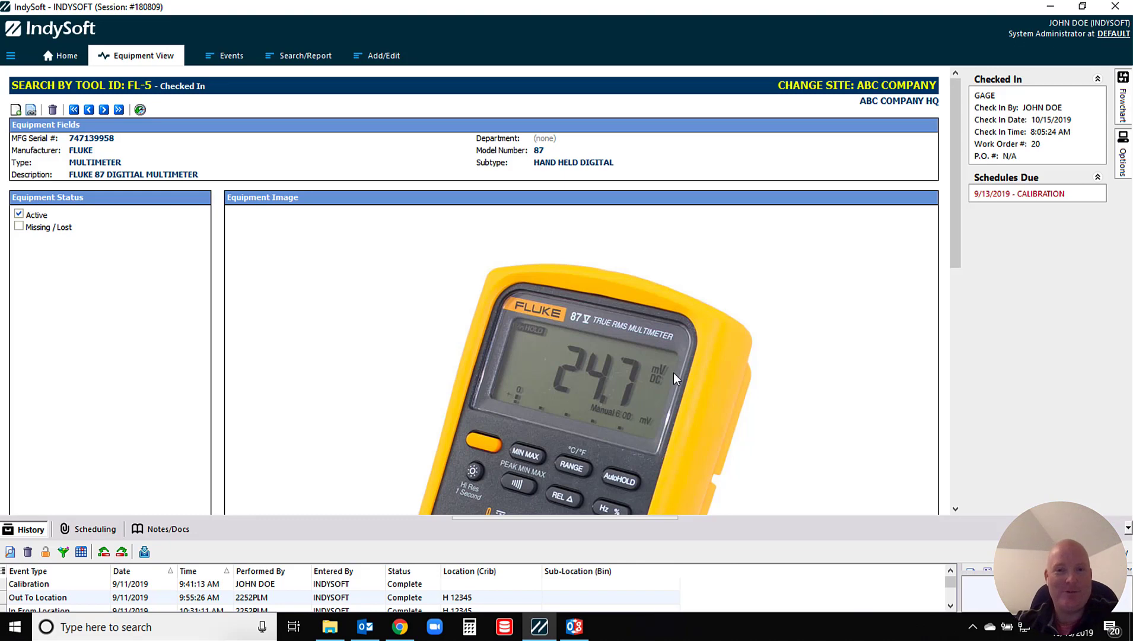
{"action": "scroll", "coordinate": [570, 416], "scroll_direction": "down", "scroll_amount": 9}
{"action": "scroll", "coordinate": [575, 442], "scroll_direction": "down", "scroll_amount": 1}
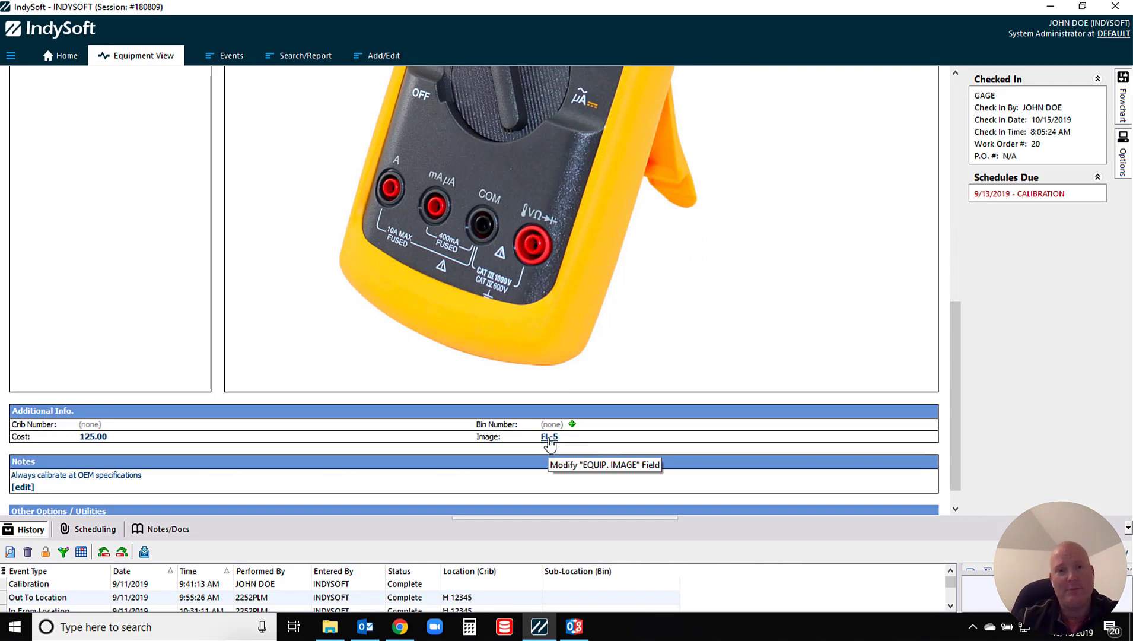
{"action": "left_click", "coordinate": [11, 55]}
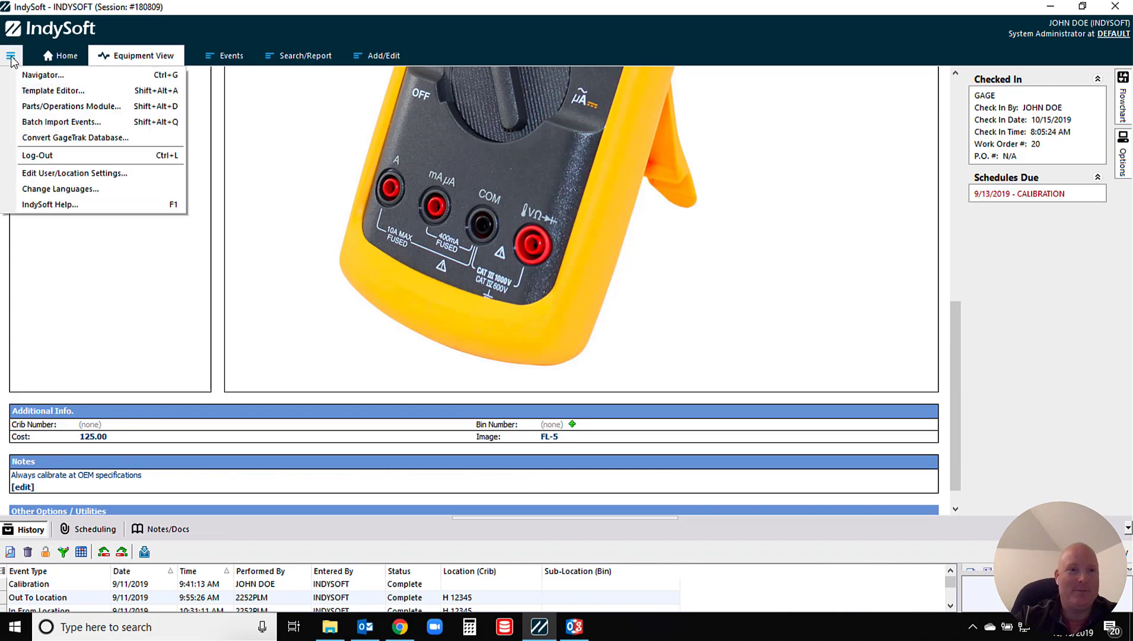
{"action": "left_click", "coordinate": [39, 90]}
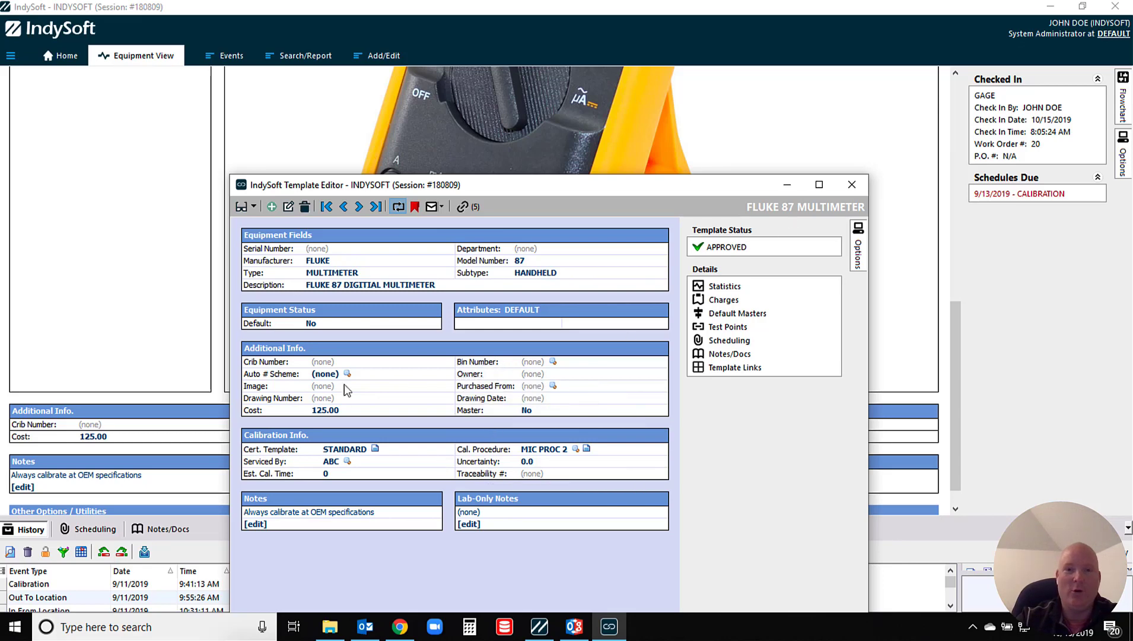
{"action": "left_click", "coordinate": [324, 392]}
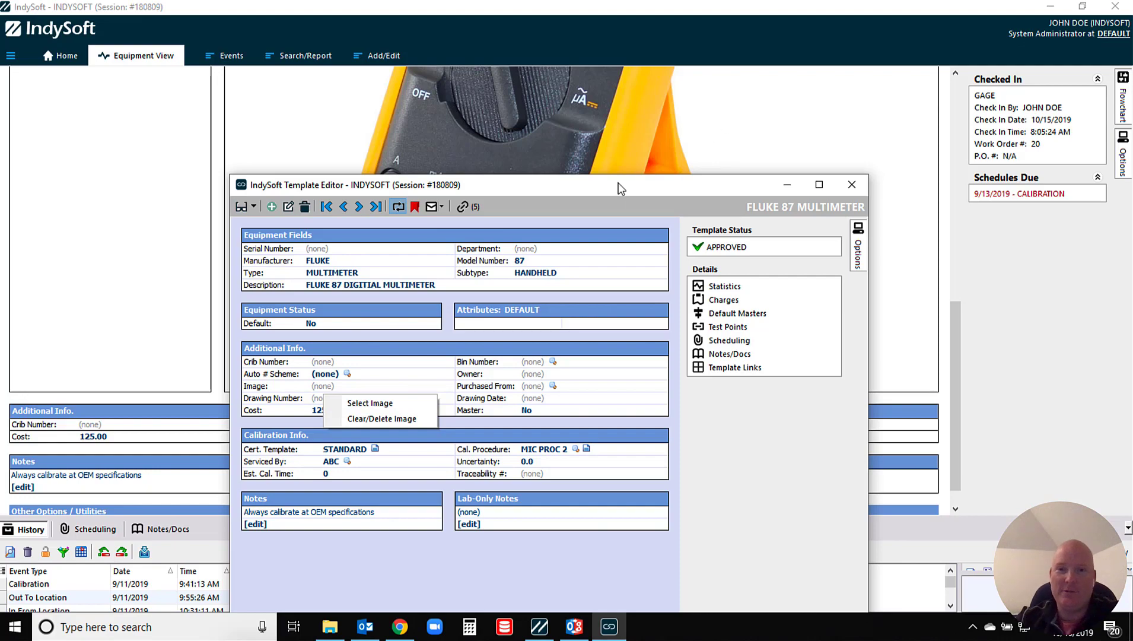
{"action": "left_click_drag", "start_coordinate": [599, 191], "coordinate": [564, 153]}
{"action": "left_click", "coordinate": [818, 143]}
Switch FL-5 to the Equipment View Standard layout, then back to the large-image alternate layout.
{"action": "scroll", "coordinate": [755, 163], "scroll_direction": "up", "scroll_amount": 6}
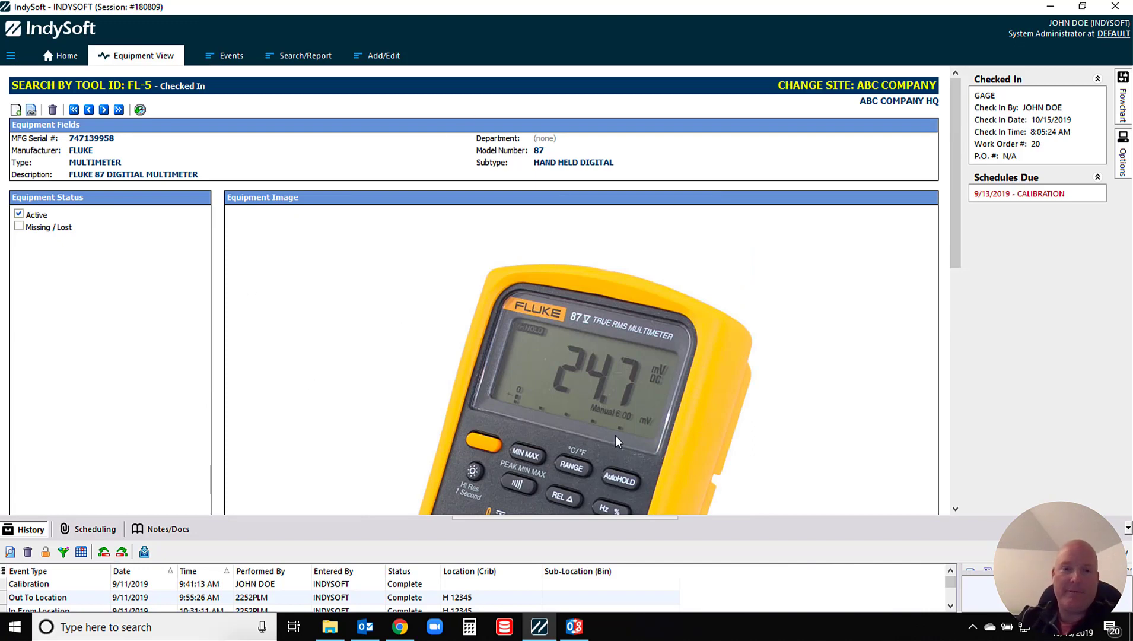
{"action": "scroll", "coordinate": [572, 418], "scroll_direction": "down", "scroll_amount": 1}
{"action": "scroll", "coordinate": [570, 413], "scroll_direction": "down", "scroll_amount": 2}
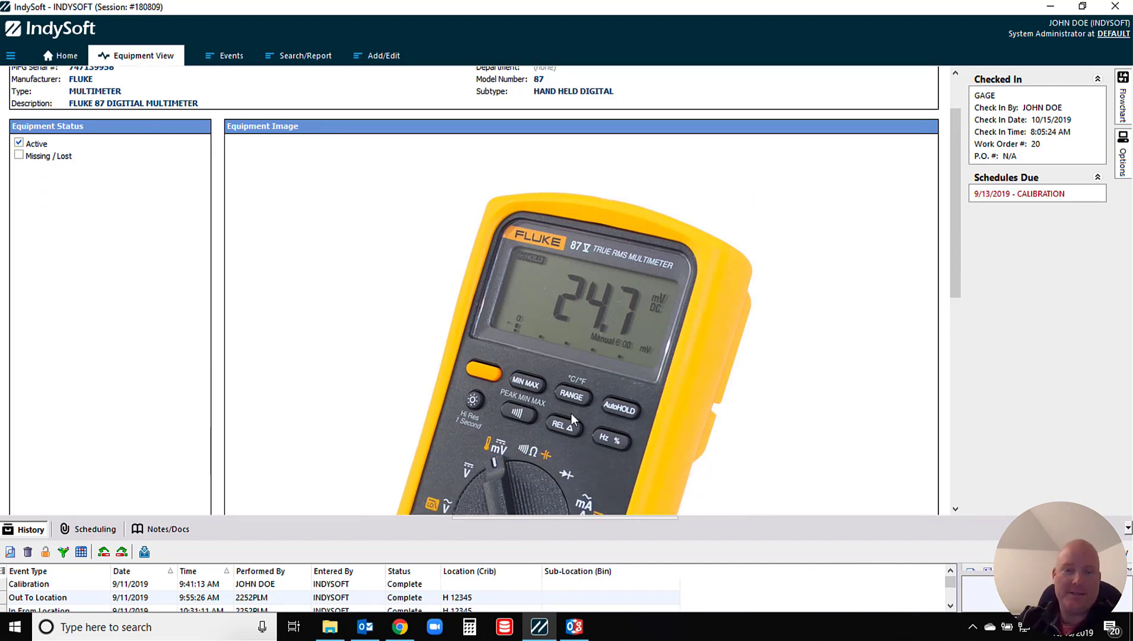
{"action": "scroll", "coordinate": [570, 412], "scroll_direction": "down", "scroll_amount": 1}
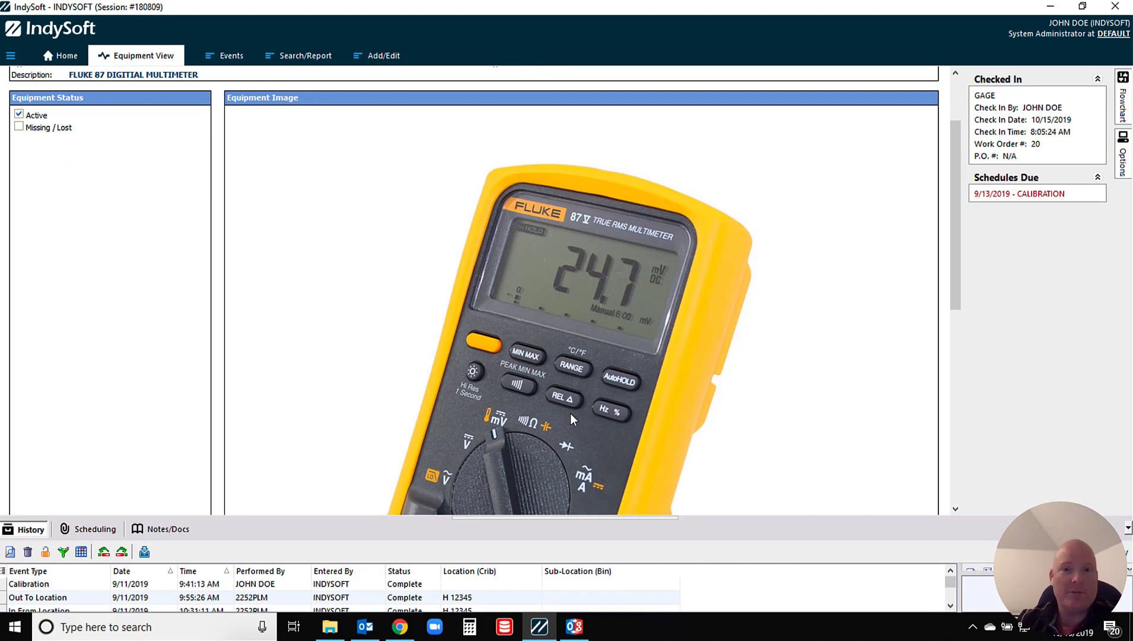
{"action": "scroll", "coordinate": [570, 413], "scroll_direction": "up", "scroll_amount": 4}
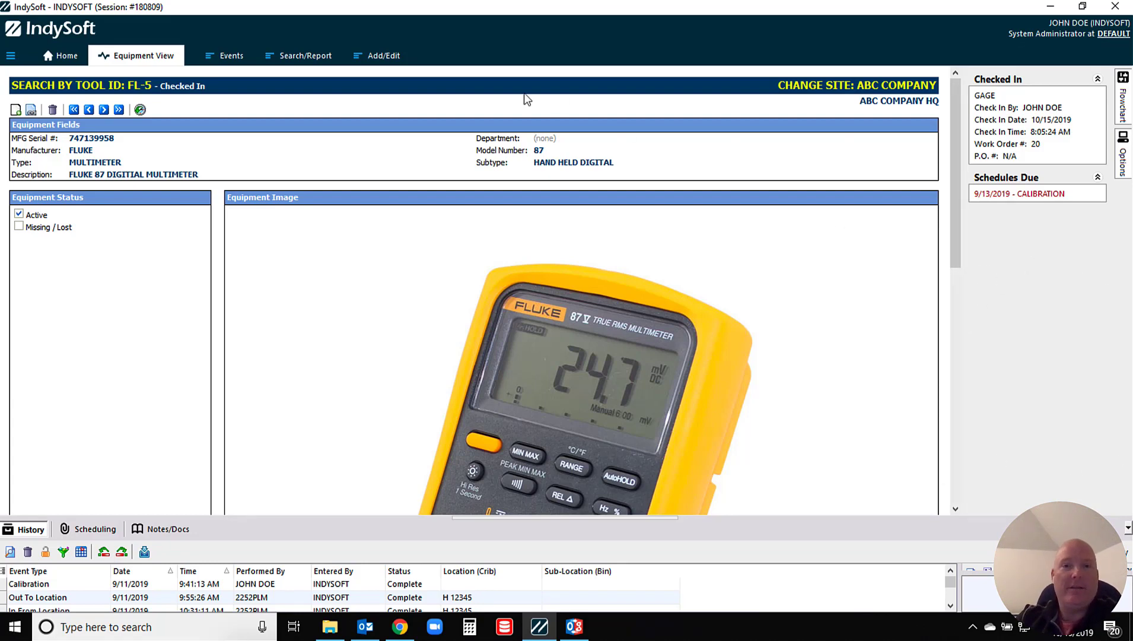
{"action": "right_click", "coordinate": [478, 110]}
{"action": "left_click", "coordinate": [534, 114]}
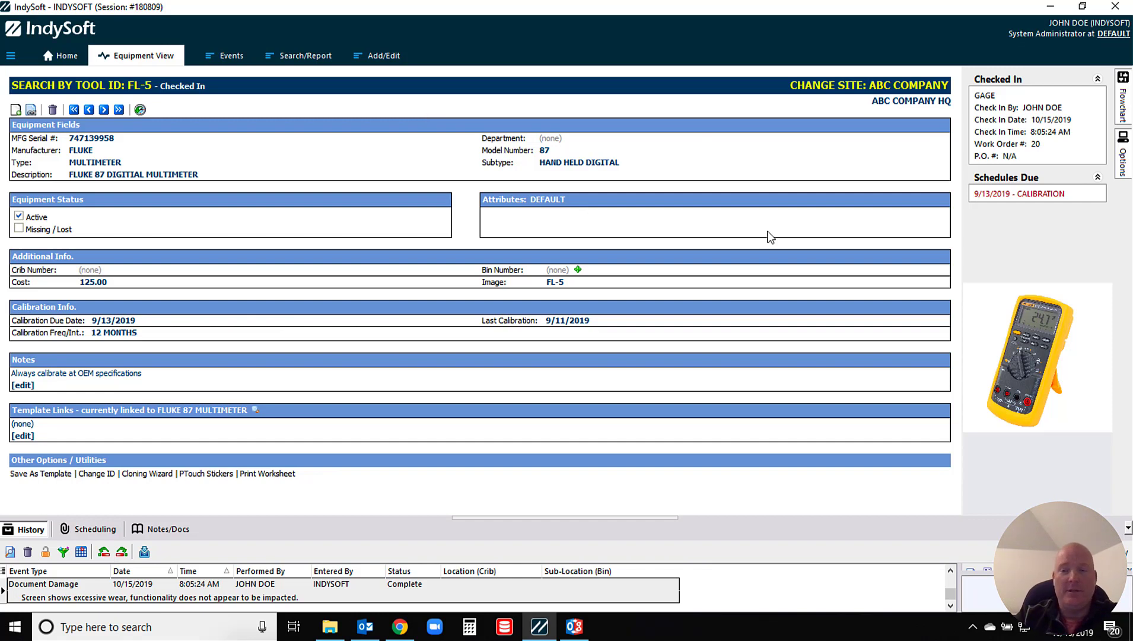
{"action": "right_click", "coordinate": [465, 98]}
{"action": "left_click", "coordinate": [502, 119]}
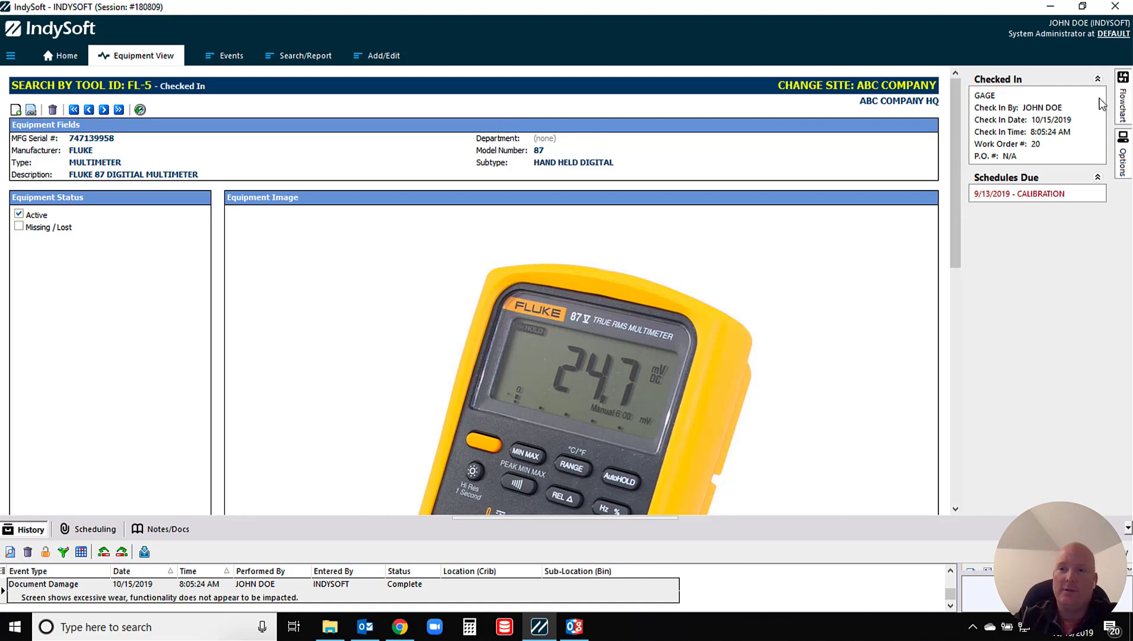
Start an Out To Location check-out event for the FL-5 multimeter.
{"action": "left_click", "coordinate": [1121, 106]}
{"action": "left_click", "coordinate": [815, 184]}
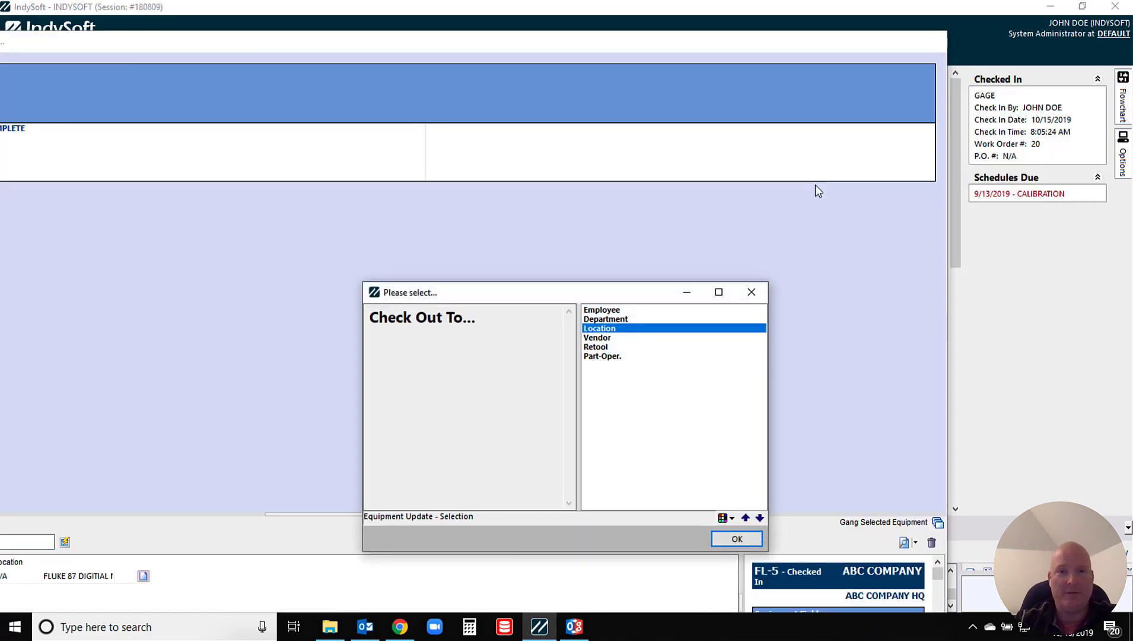
{"action": "left_click", "coordinate": [733, 538]}
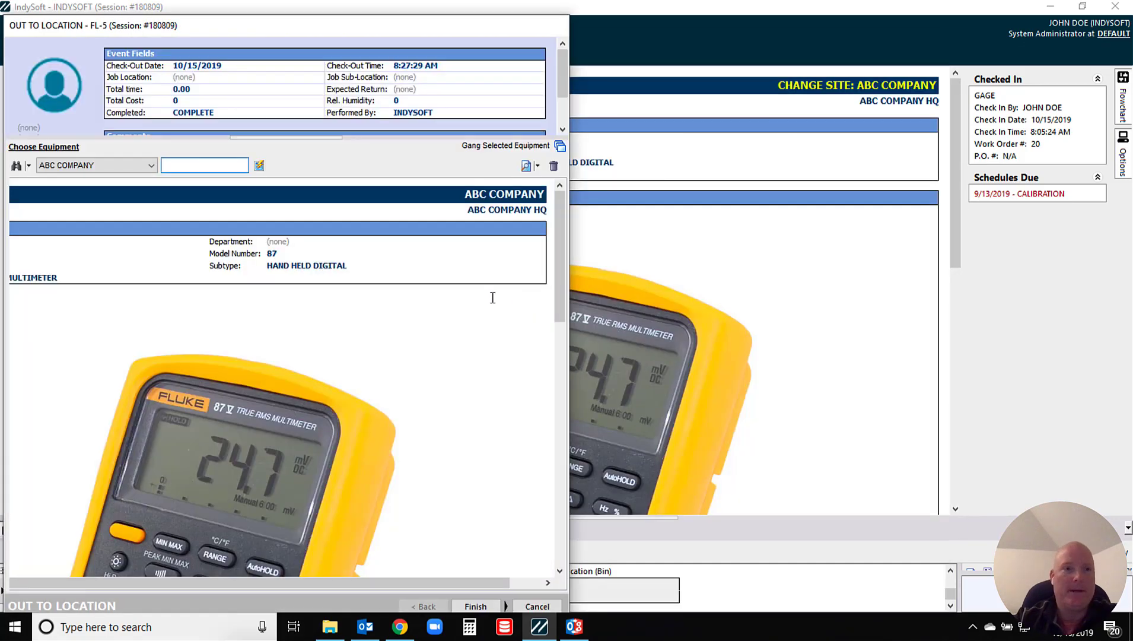
{"action": "mouse_move", "coordinate": [286, 137]}
{"action": "left_mouse_down"}
{"action": "mouse_move", "coordinate": [295, 194]}
{"action": "mouse_move", "coordinate": [284, 238]}
{"action": "left_mouse_up"}
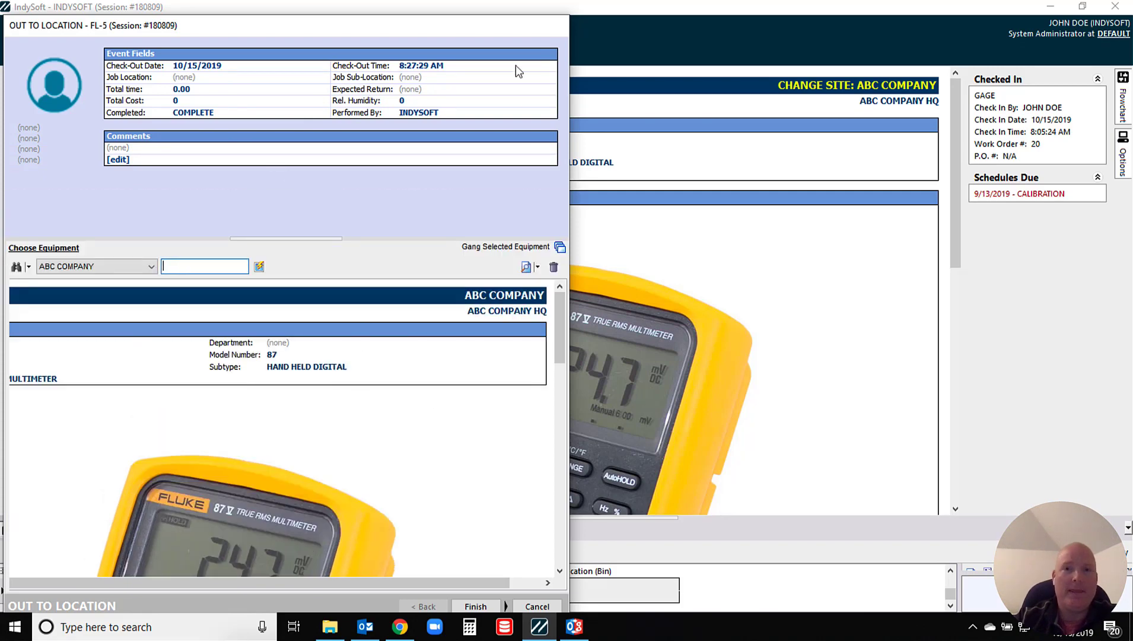
{"action": "double_click", "coordinate": [482, 25]}
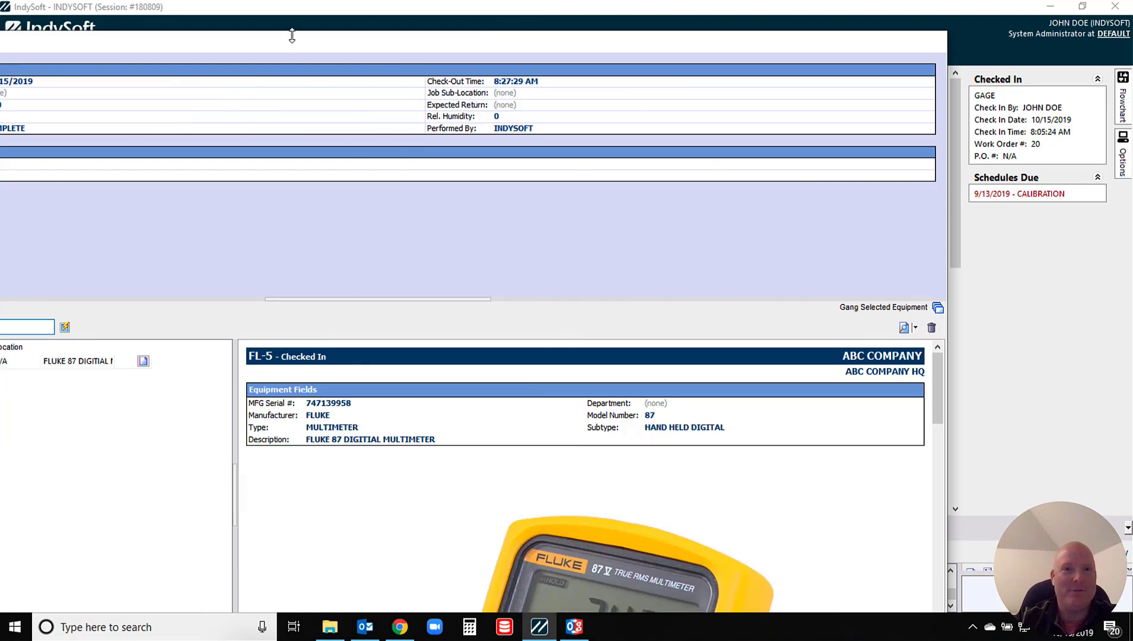
{"action": "left_click_drag", "start_coordinate": [293, 46], "coordinate": [531, 14]}
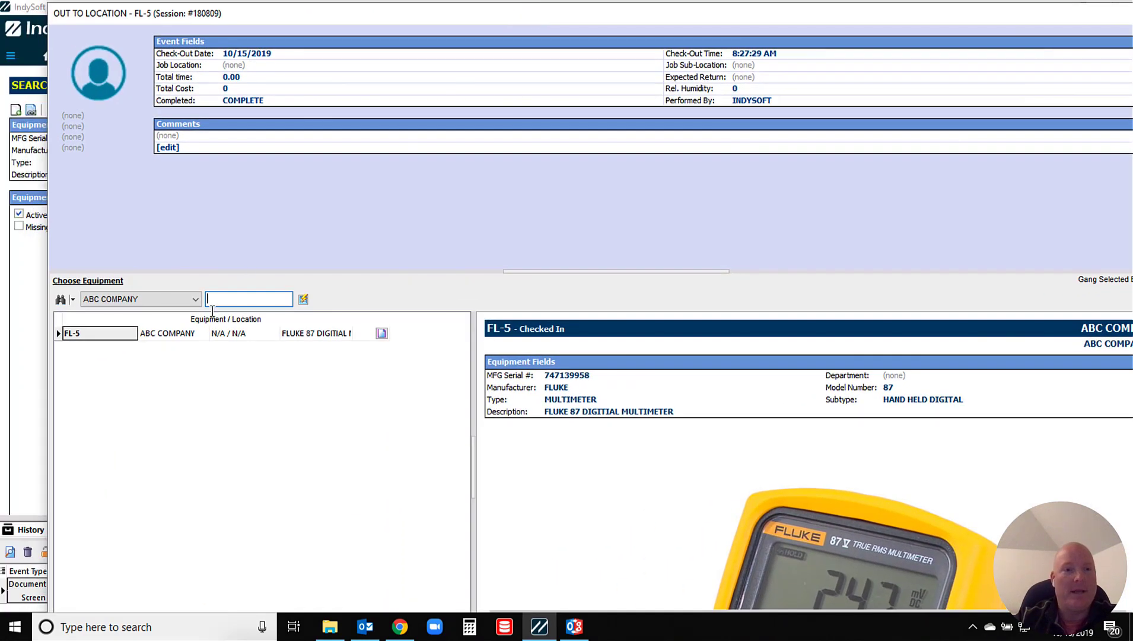
{"action": "left_click", "coordinate": [127, 334]}
Reposition the check-out window, then cancel and abandon the check-out event.
{"action": "scroll", "coordinate": [782, 447], "scroll_direction": "down", "scroll_amount": 2}
{"action": "scroll", "coordinate": [783, 447], "scroll_direction": "down", "scroll_amount": 3}
{"action": "scroll", "coordinate": [761, 472], "scroll_direction": "down", "scroll_amount": 1}
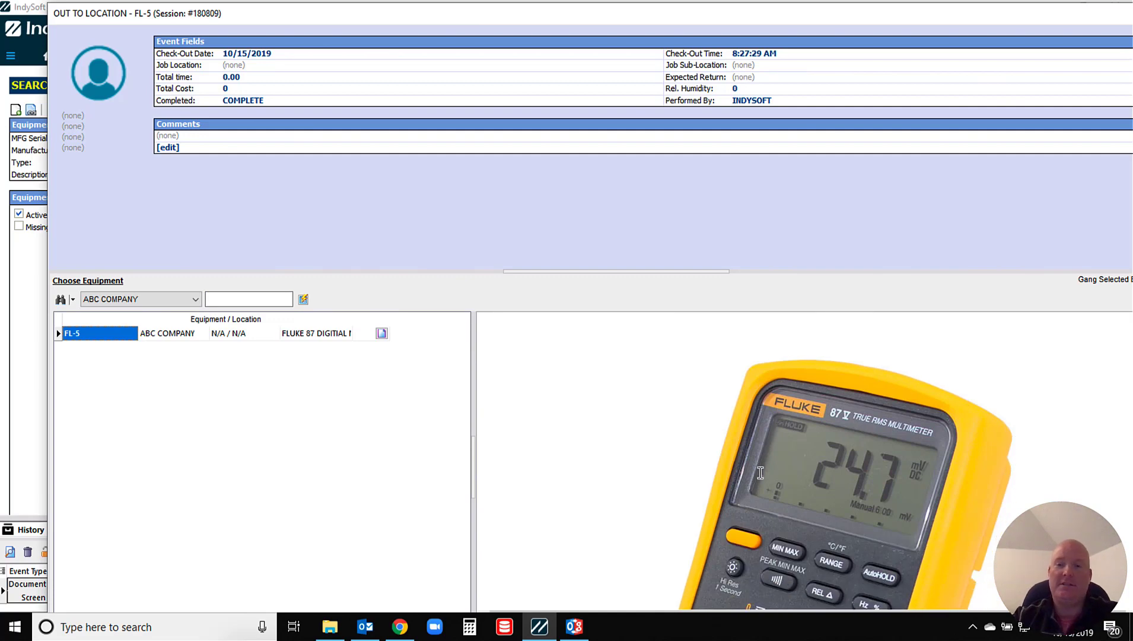
{"action": "scroll", "coordinate": [761, 472], "scroll_direction": "up", "scroll_amount": 5}
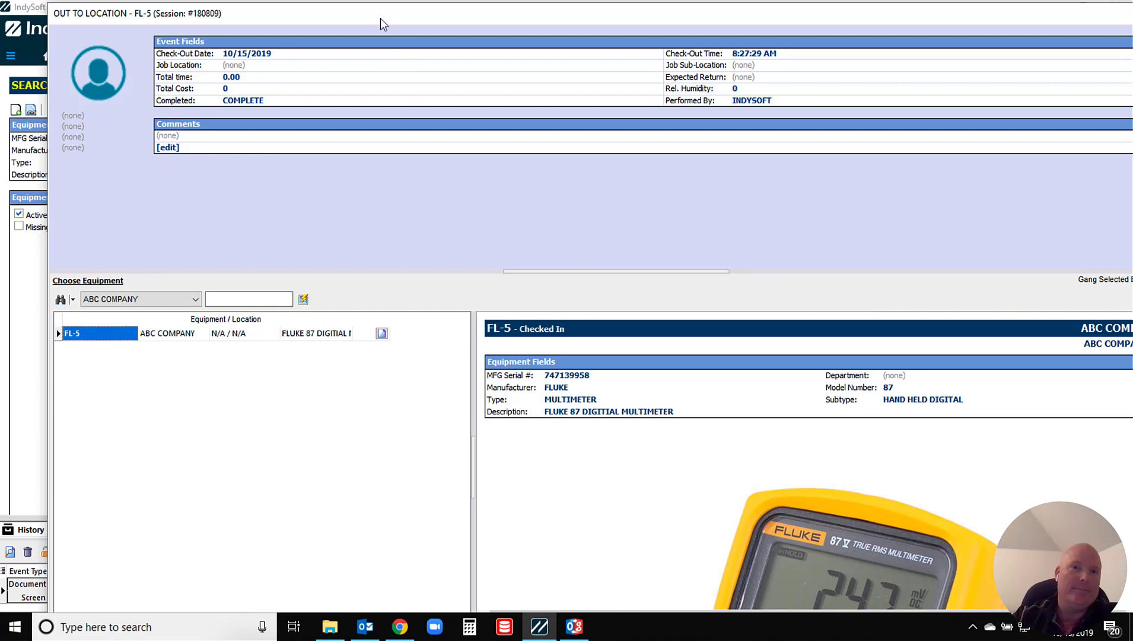
{"action": "left_click_drag", "start_coordinate": [381, 17], "coordinate": [390, 41]}
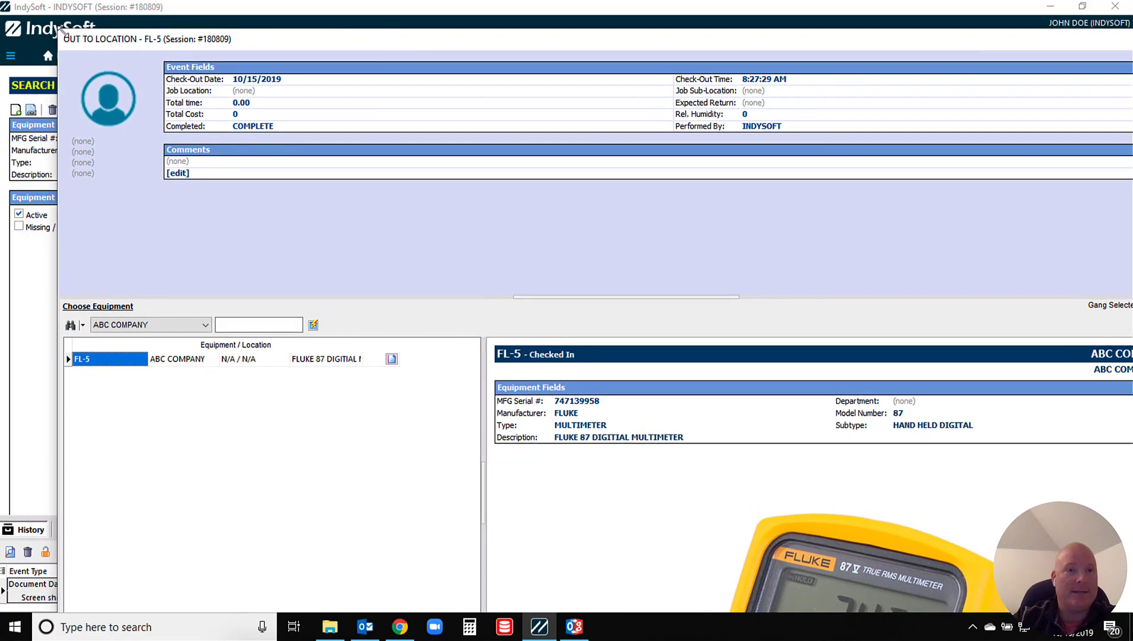
{"action": "left_click_drag", "start_coordinate": [62, 33], "coordinate": [275, 34]}
{"action": "double_click", "coordinate": [407, 36]}
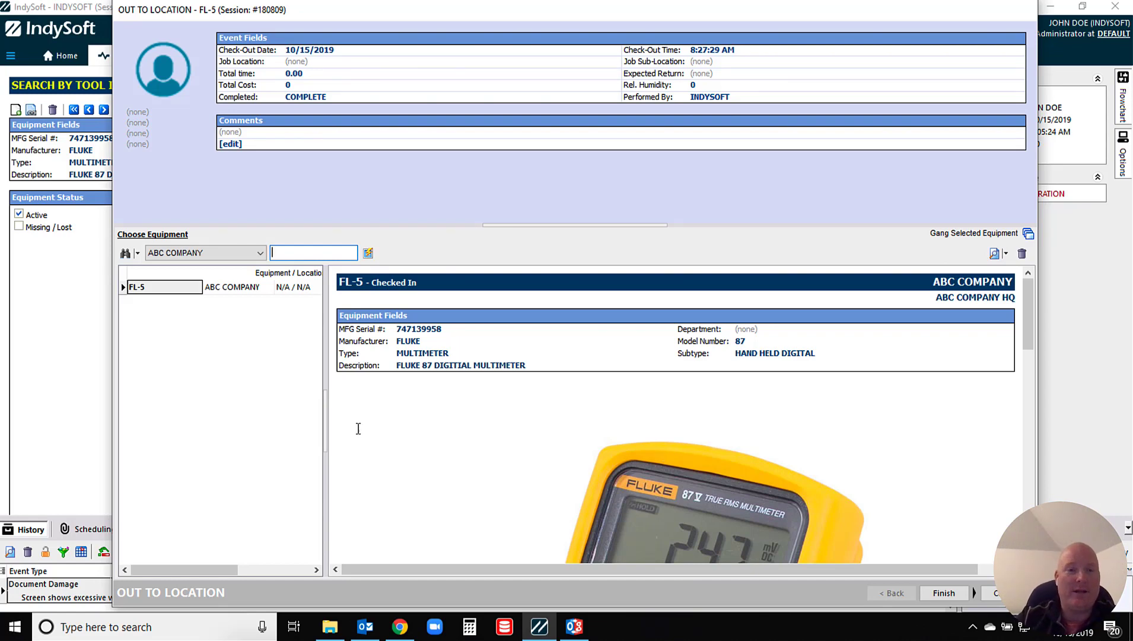
{"action": "left_click", "coordinate": [996, 593]}
{"action": "left_click", "coordinate": [536, 332]}
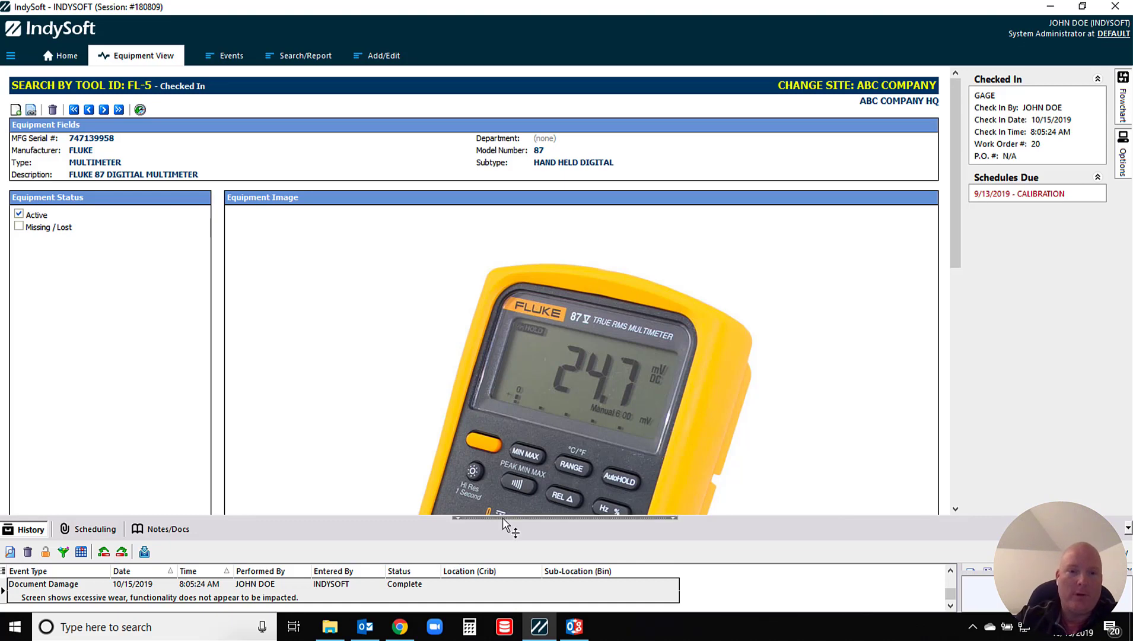
Enlarge the history list and select the 10/15/2019 Document Damage event to show SCREEN DAMAGE.
{"action": "left_click_drag", "start_coordinate": [506, 518], "coordinate": [478, 425]}
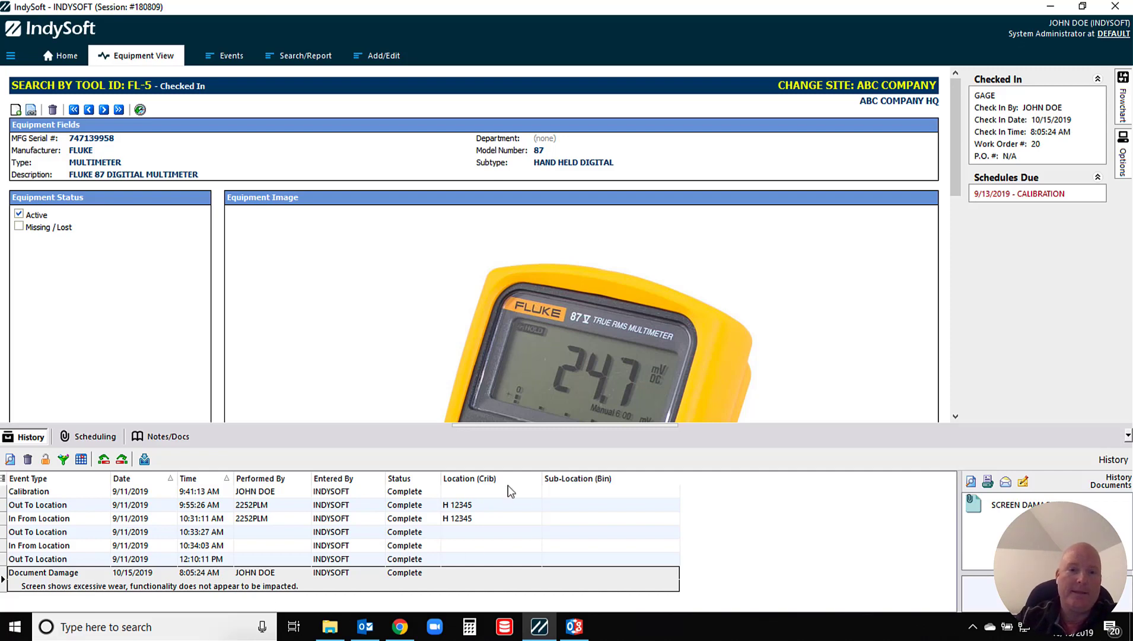
{"action": "left_click_drag", "start_coordinate": [482, 425], "coordinate": [482, 385]}
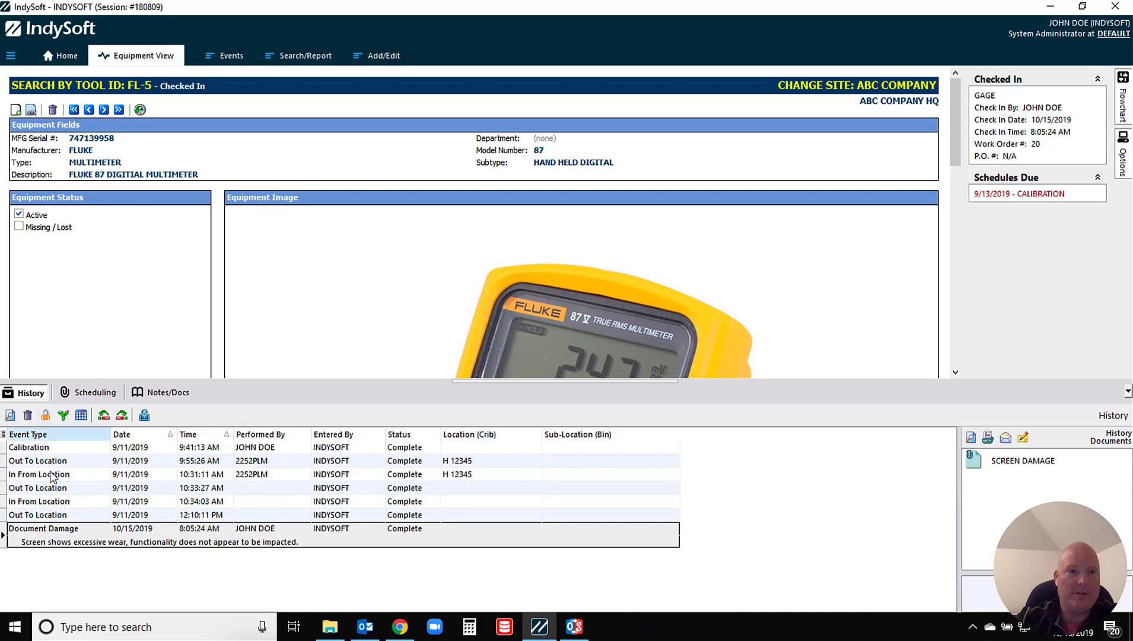
{"action": "left_click", "coordinate": [195, 542]}
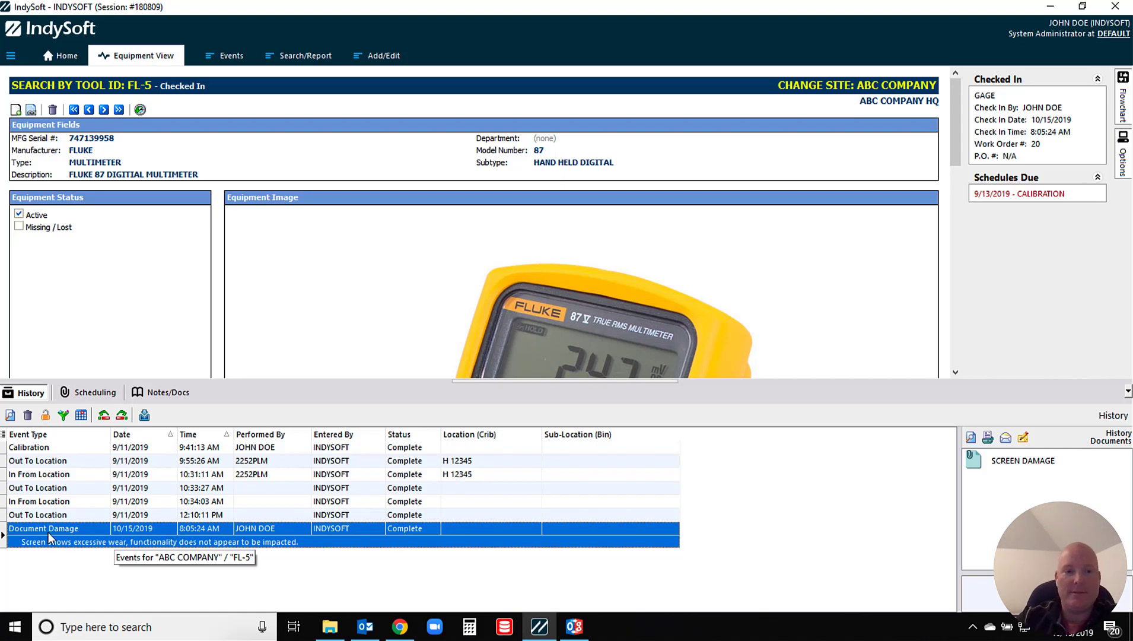
{"action": "key", "text": "Up"}
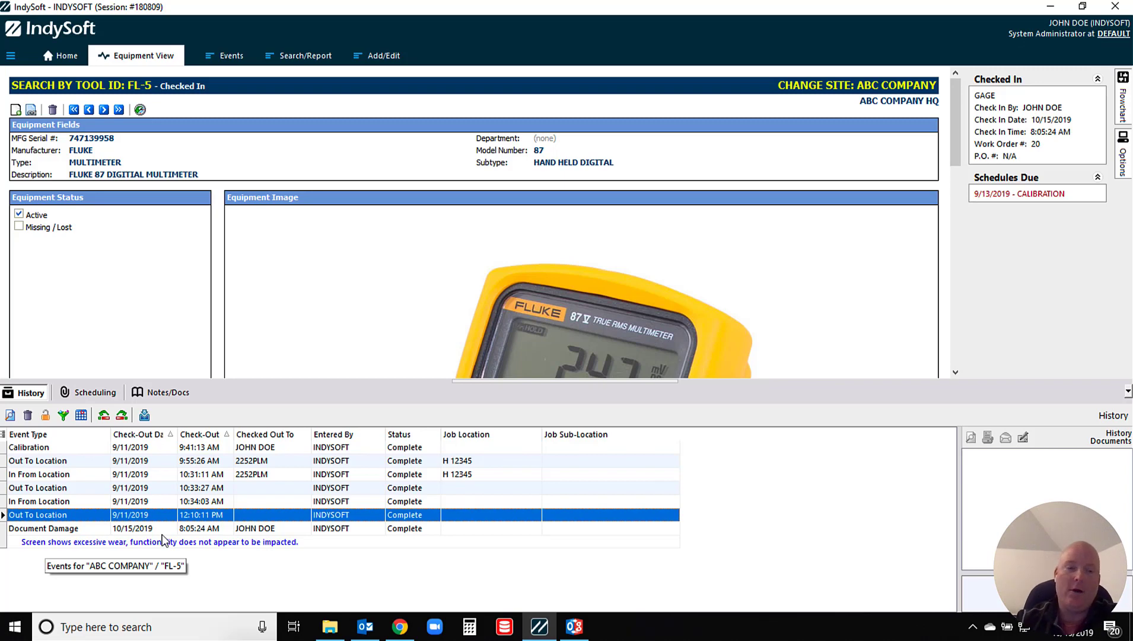
{"action": "left_click", "coordinate": [143, 537]}
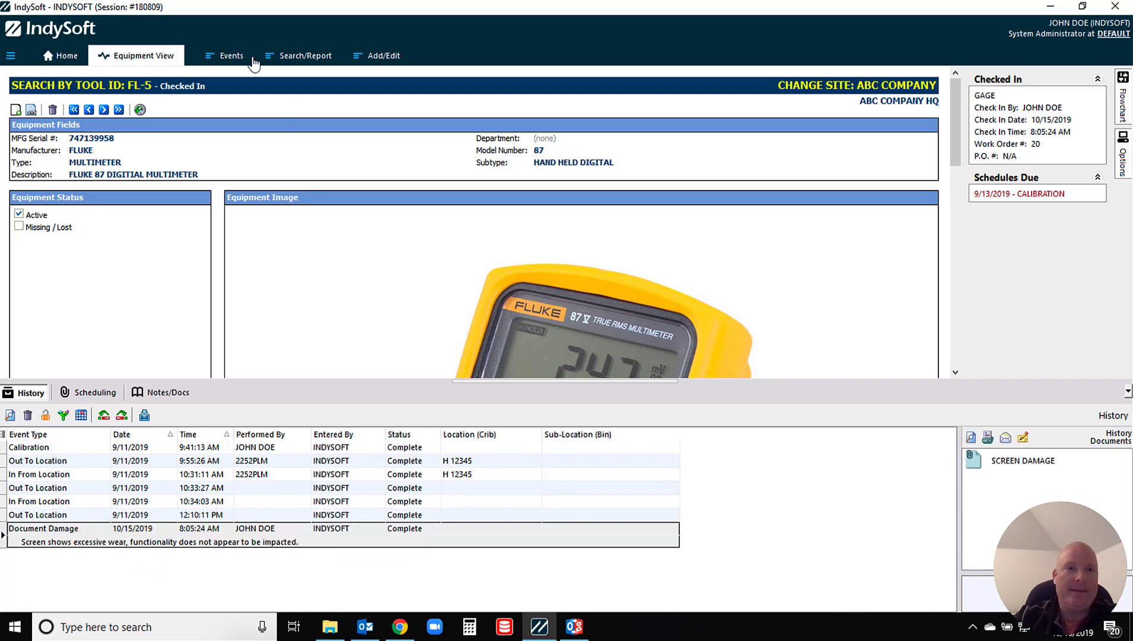
Create a Document Damage event commented 'screen shows surface scratches but is fully functional' for FL-5.
{"action": "left_click", "coordinate": [231, 57]}
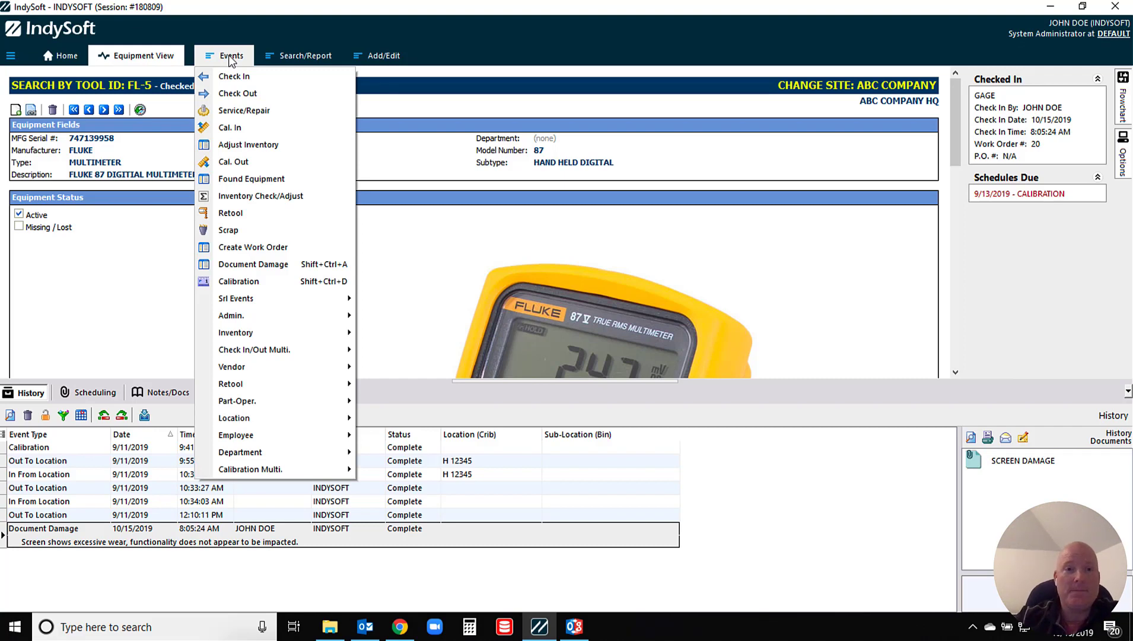
{"action": "left_click", "coordinate": [245, 267]}
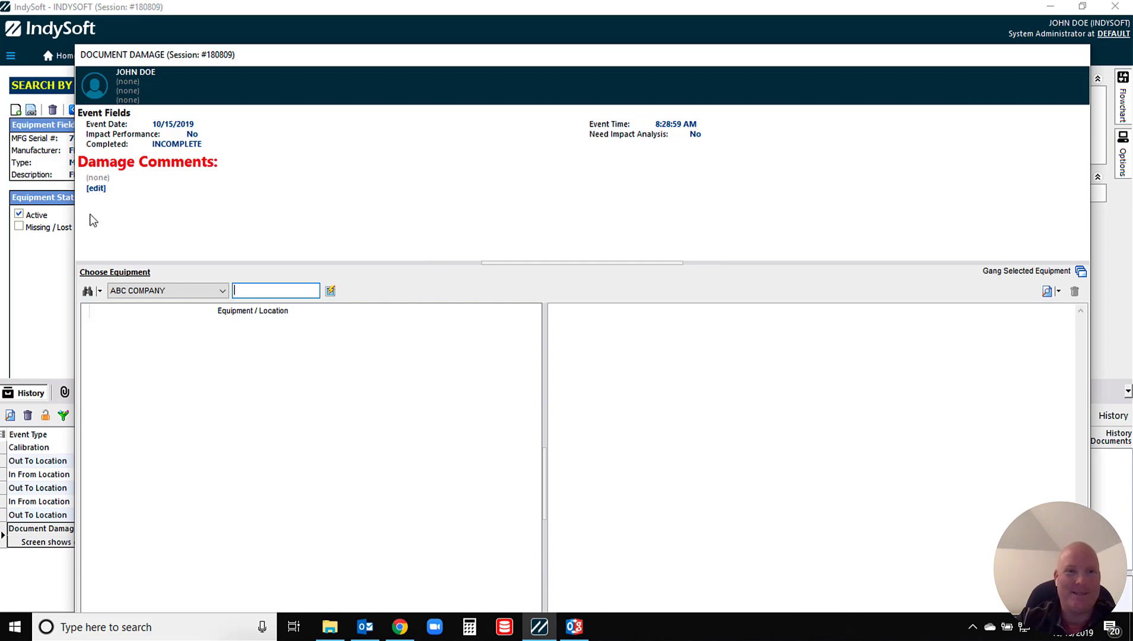
{"action": "left_click", "coordinate": [96, 189]}
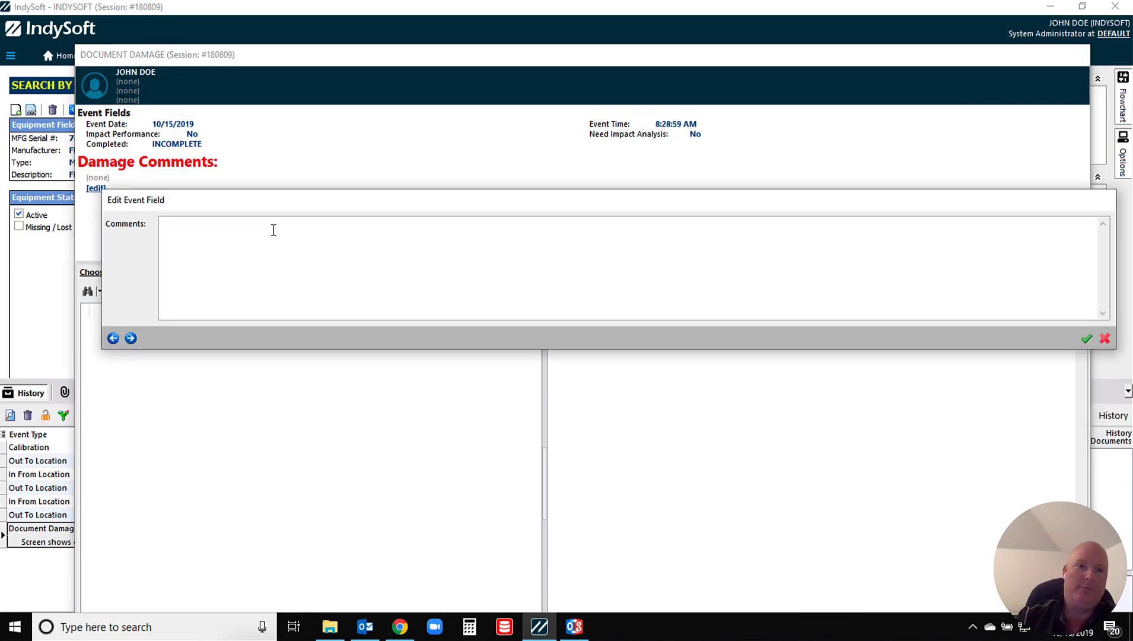
{"action": "type", "text": "https://share.getcloudapp.com/4gu7yv6G"}
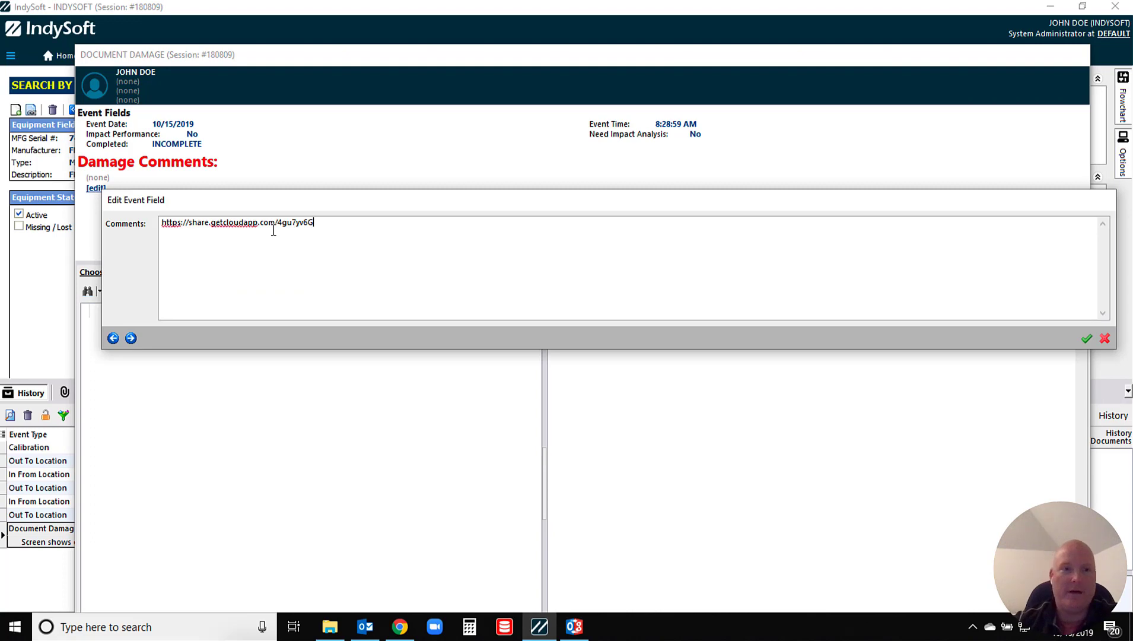
{"action": "key", "text": "ctrl+a"}
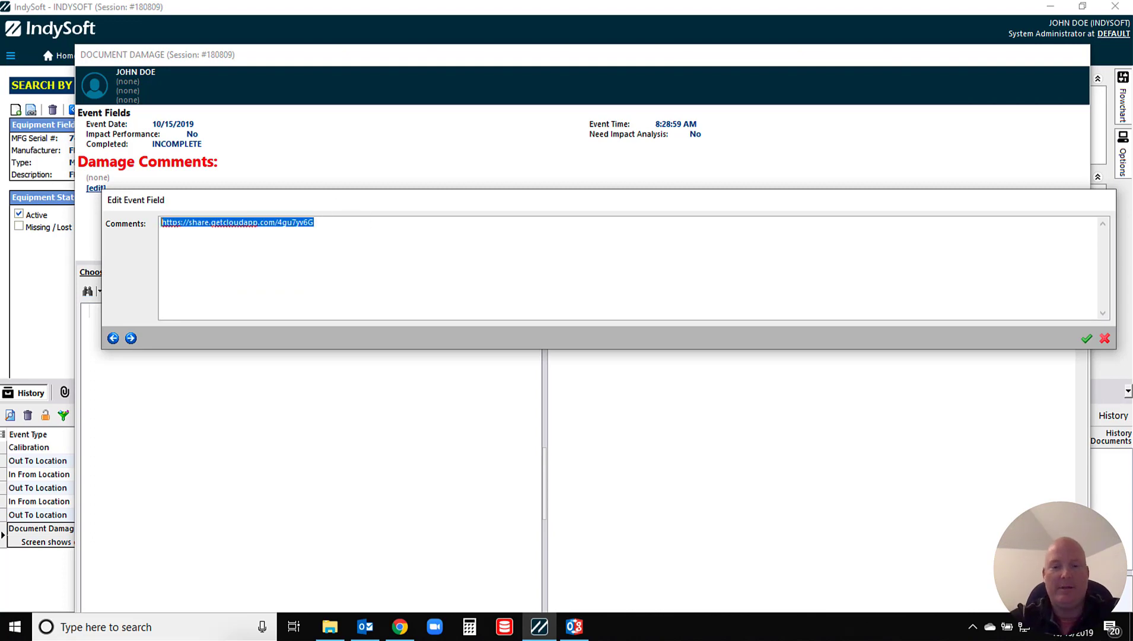
{"action": "type", "text": "screen "}
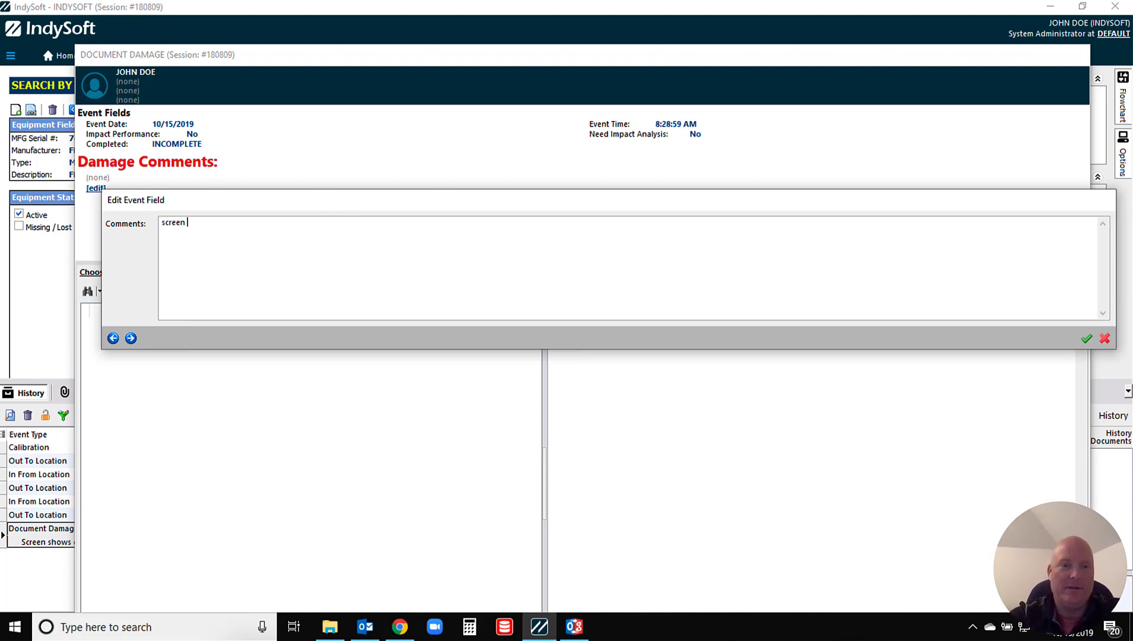
{"action": "type", "text": "shows surface scratches but"}
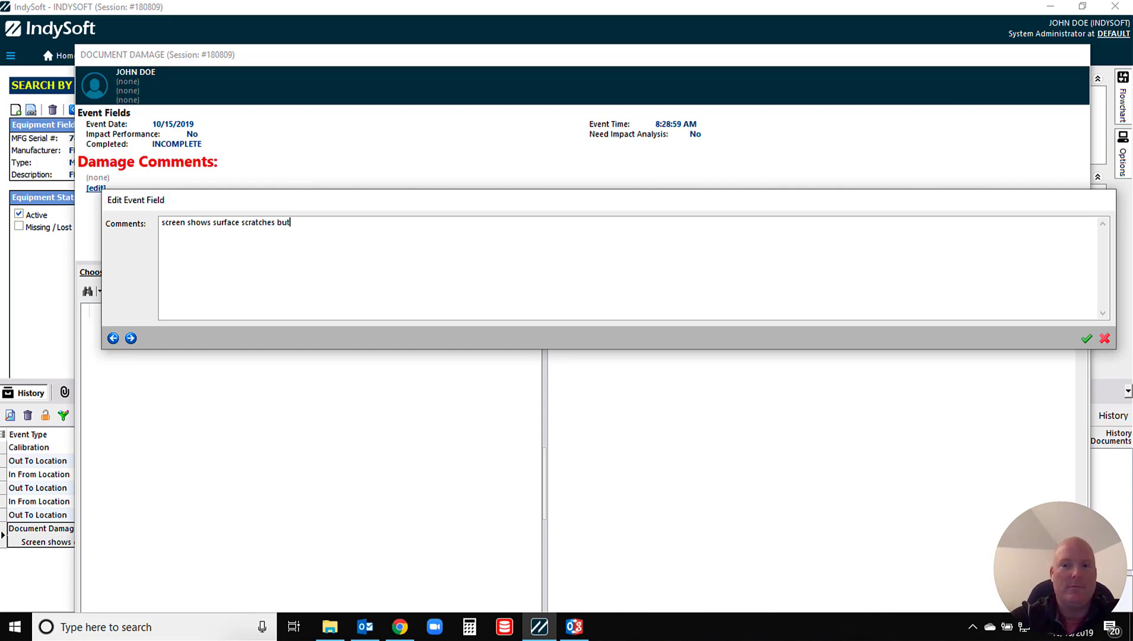
{"action": "type", "text": " is fully fuc"}
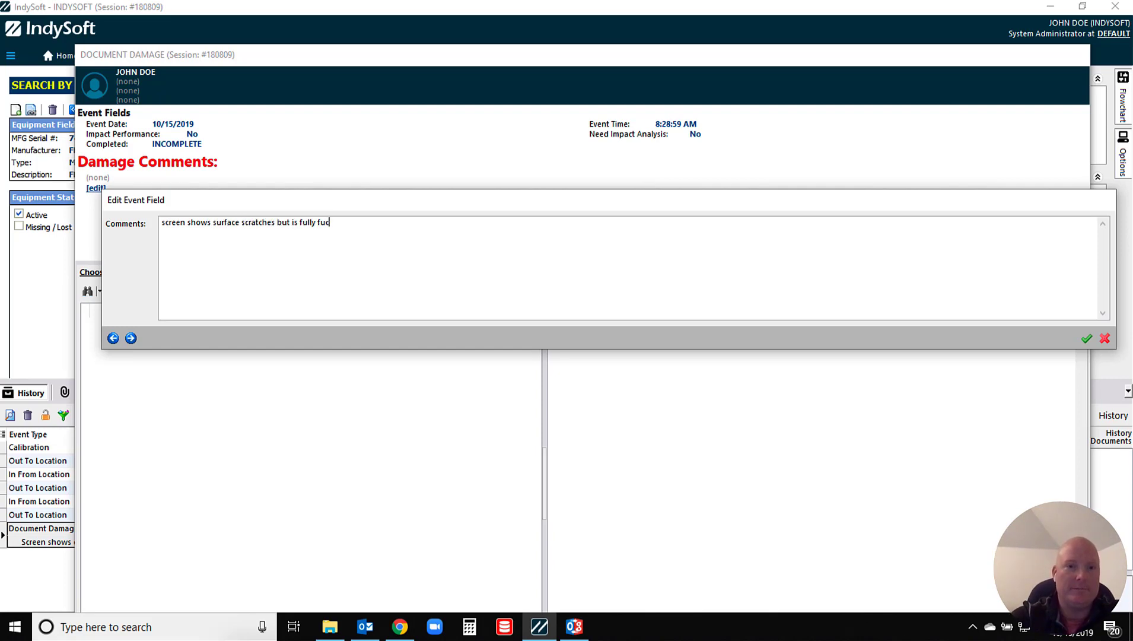
{"action": "key", "text": "BackSpace"}
{"action": "type", "text": "nctional"}
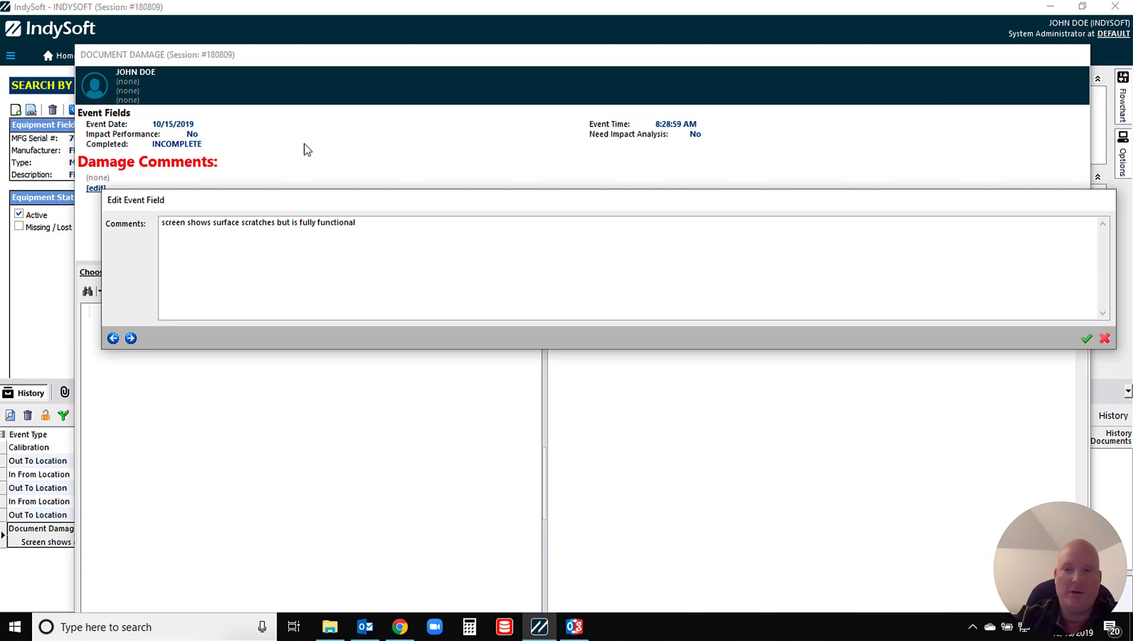
{"action": "left_click", "coordinate": [1088, 338]}
{"action": "left_click", "coordinate": [272, 290]}
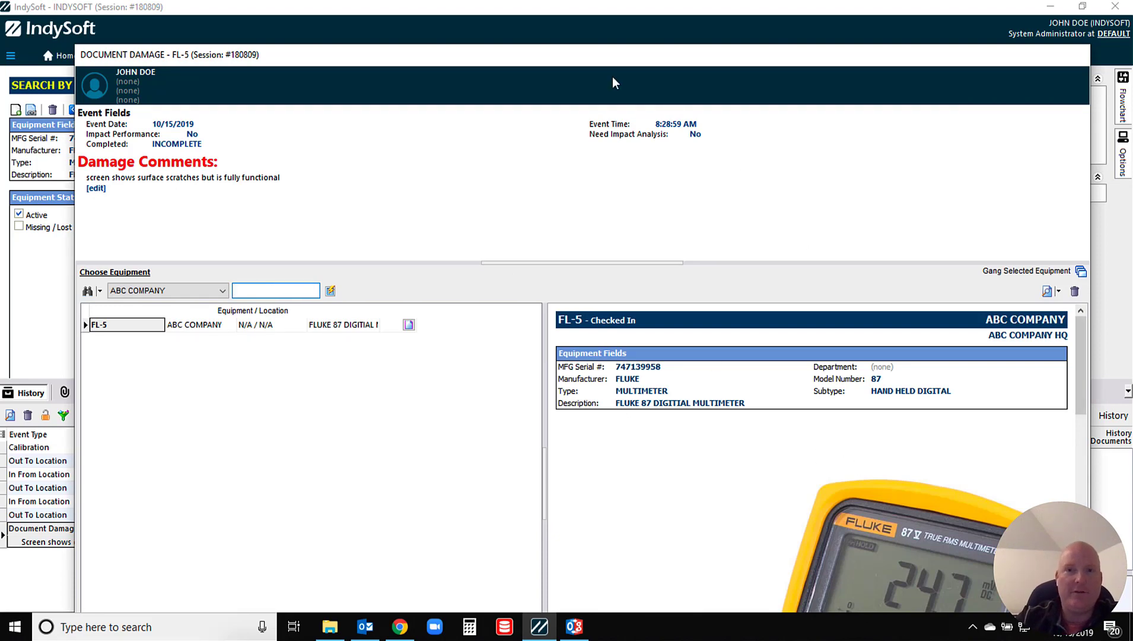
Dock the damage event window to half the screen and advance to its documents step.
{"action": "double_click", "coordinate": [583, 60]}
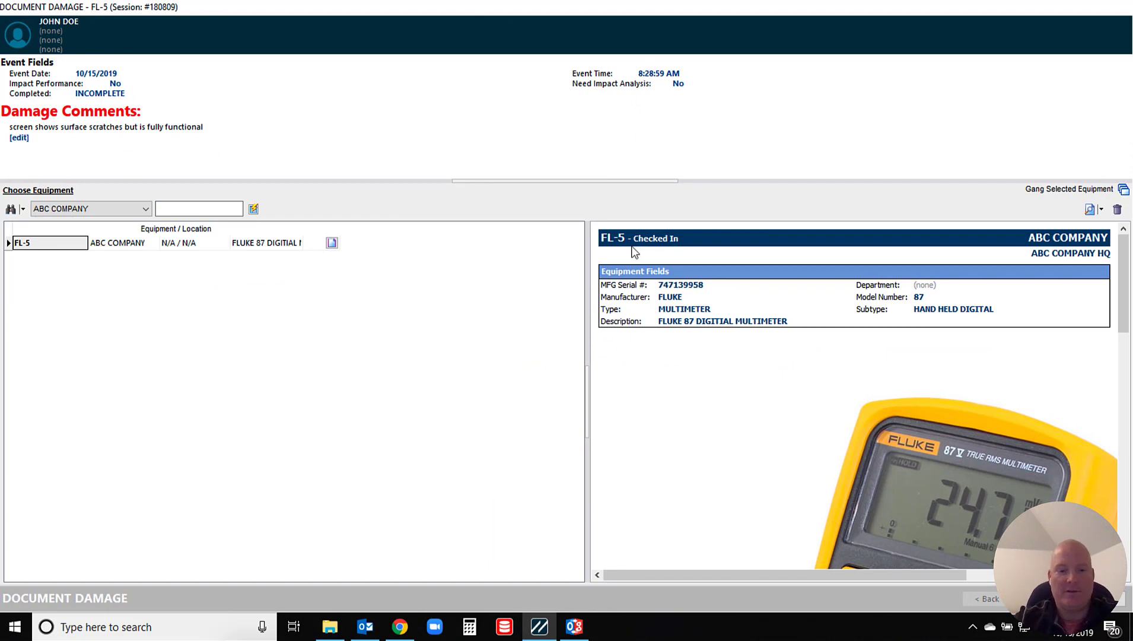
{"action": "key", "text": "super+Left"}
{"action": "left_click", "coordinate": [474, 598]}
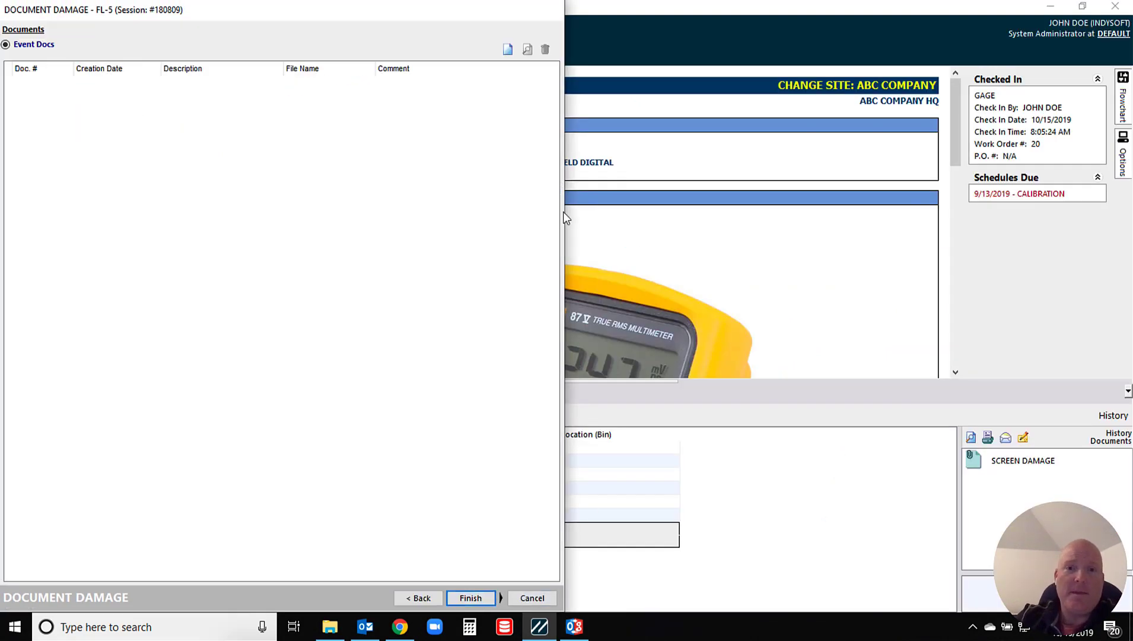
{"action": "left_click_drag", "start_coordinate": [183, 11], "coordinate": [307, 22]}
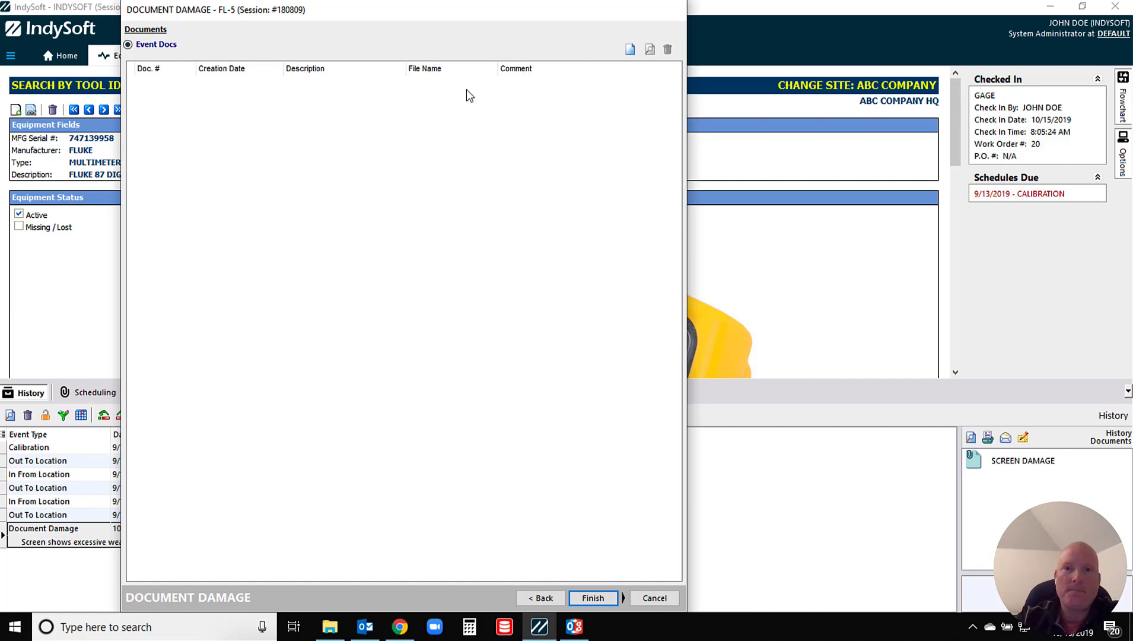
Add event document SCREEN SCRATCHES with the Desktop Screen Damage image attached, and finish the event.
{"action": "left_click", "coordinate": [631, 49]}
{"action": "left_click", "coordinate": [655, 66]}
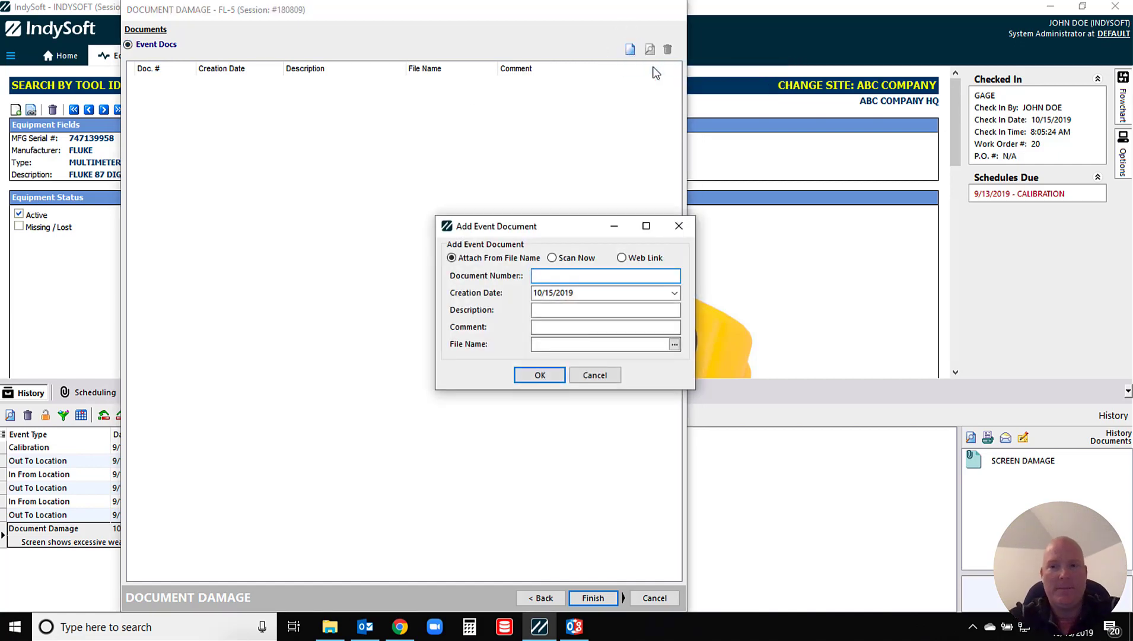
{"action": "type", "text": "SCREEN SC"}
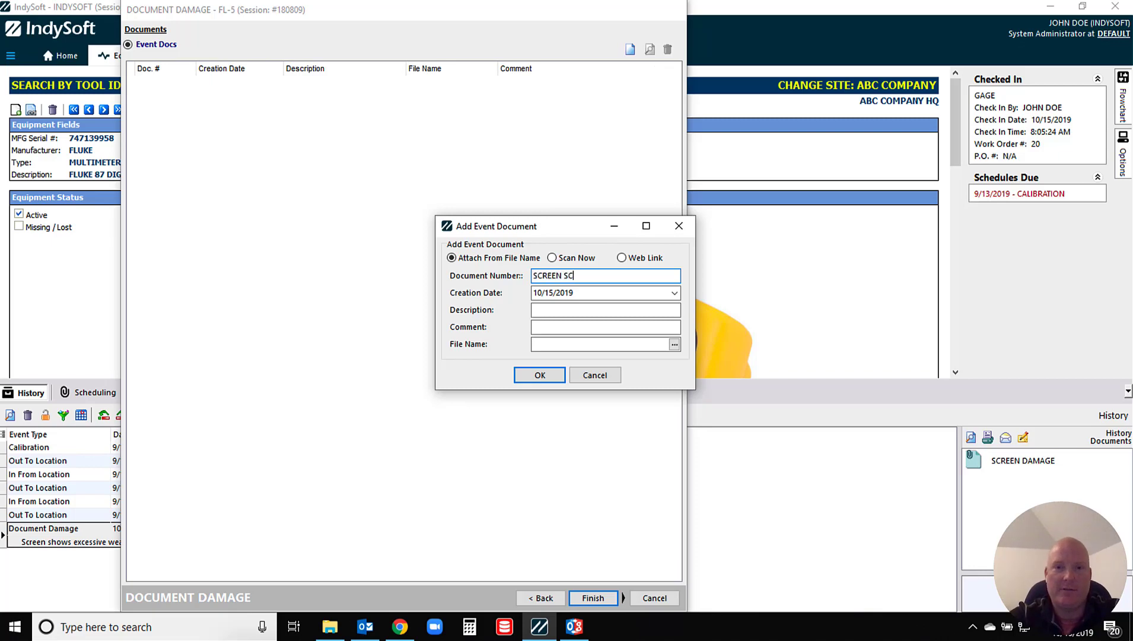
{"action": "type", "text": "RATCHE"}
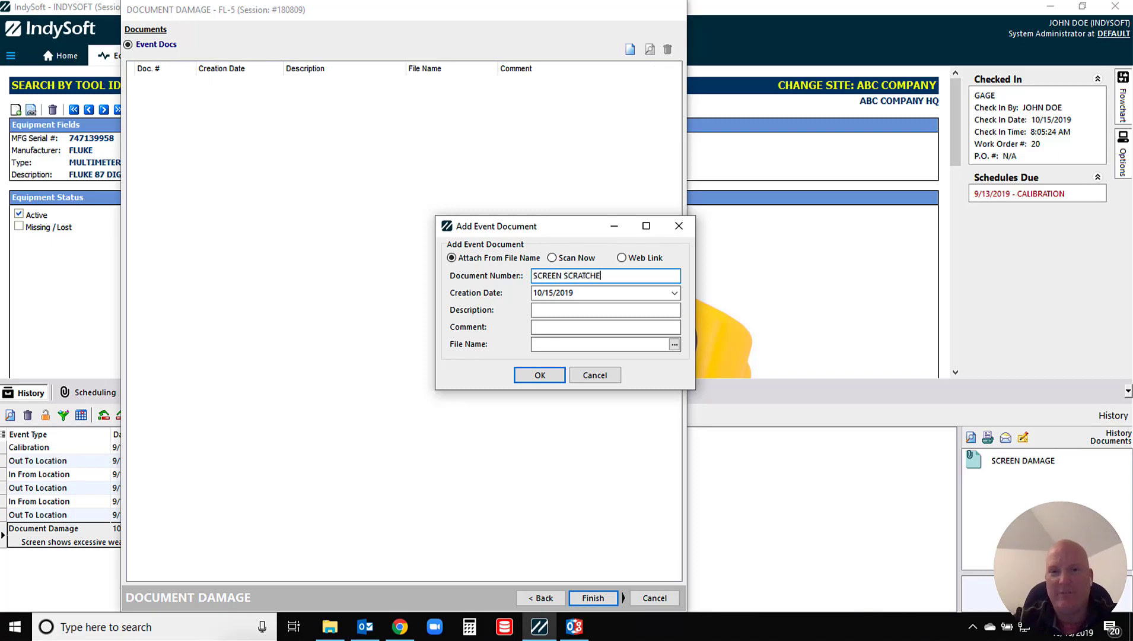
{"action": "type", "text": "S"}
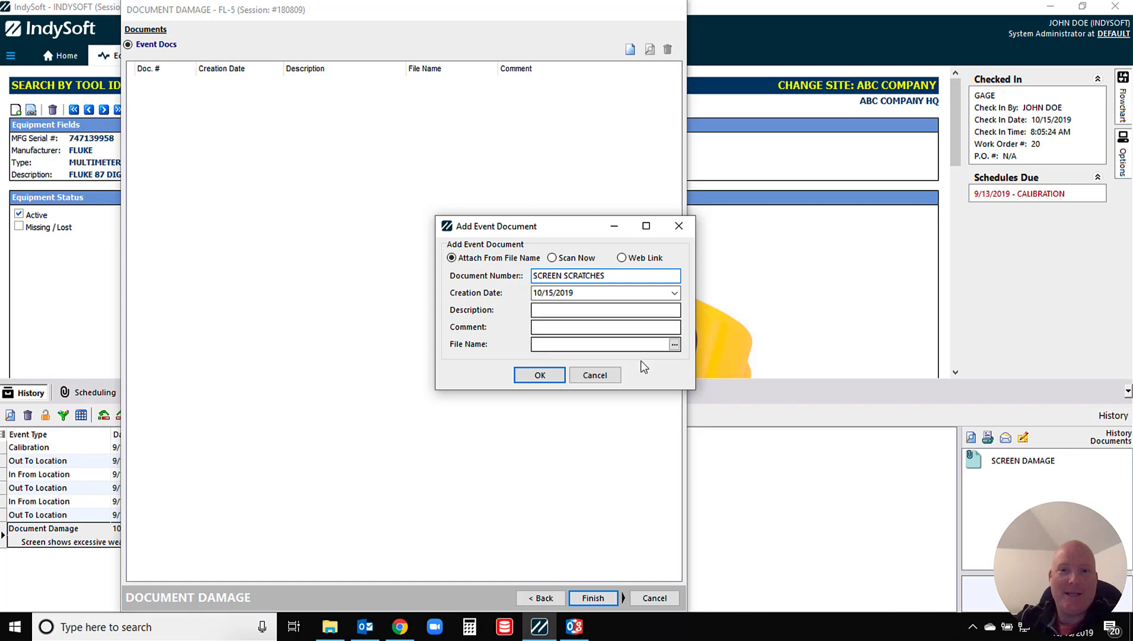
{"action": "left_click", "coordinate": [585, 292]}
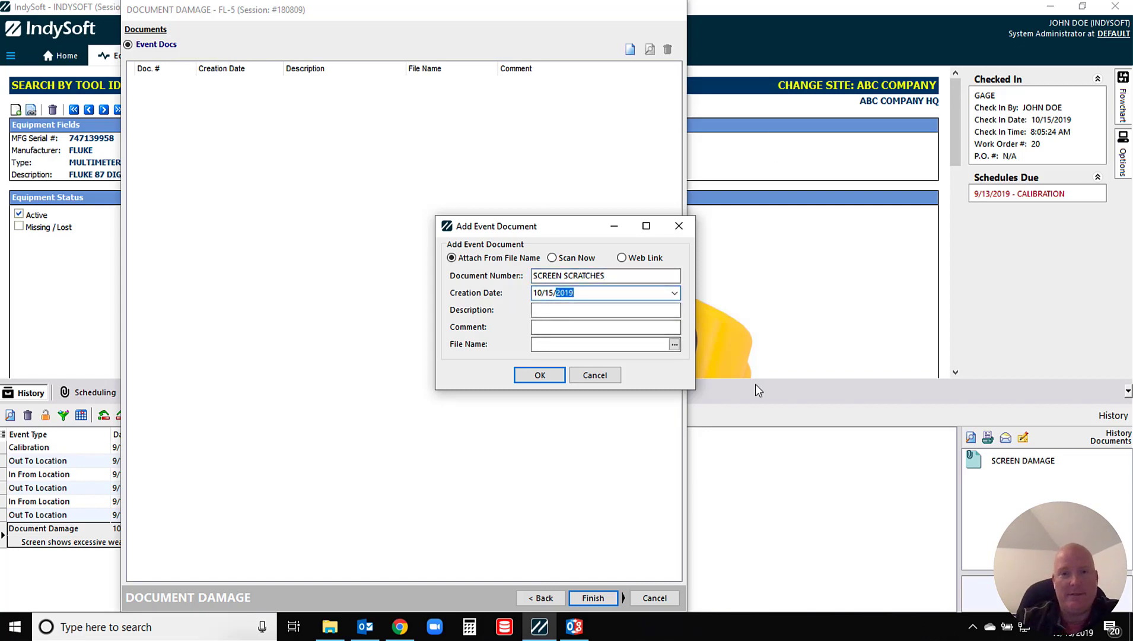
{"action": "left_click", "coordinate": [617, 328]}
{"action": "left_click", "coordinate": [674, 345]}
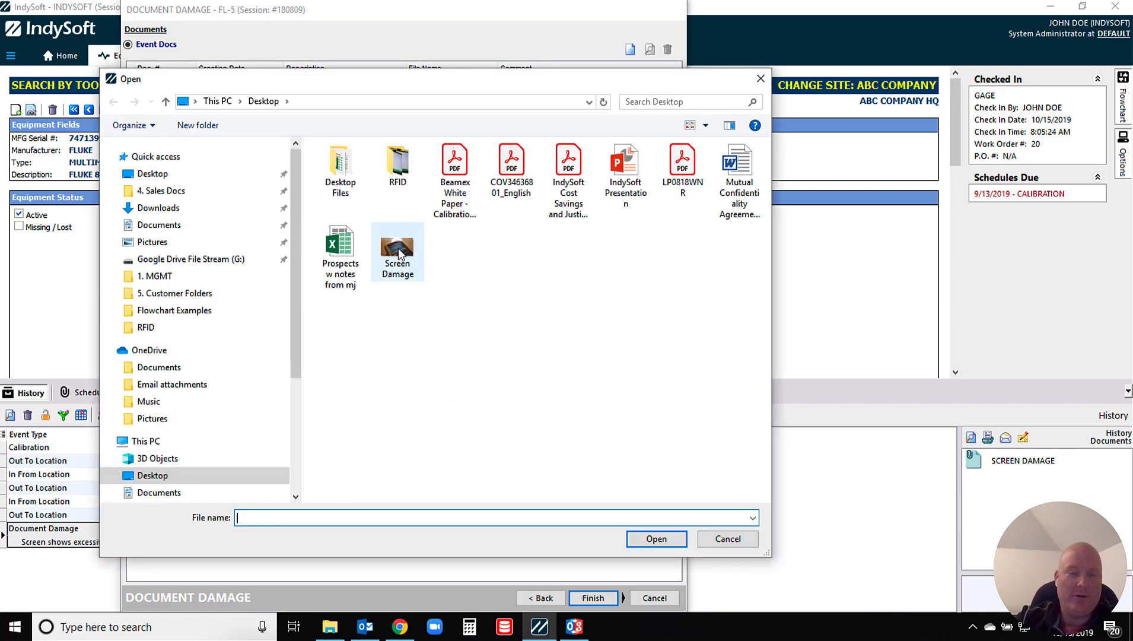
{"action": "left_click", "coordinate": [397, 250]}
{"action": "double_click", "coordinate": [398, 249]}
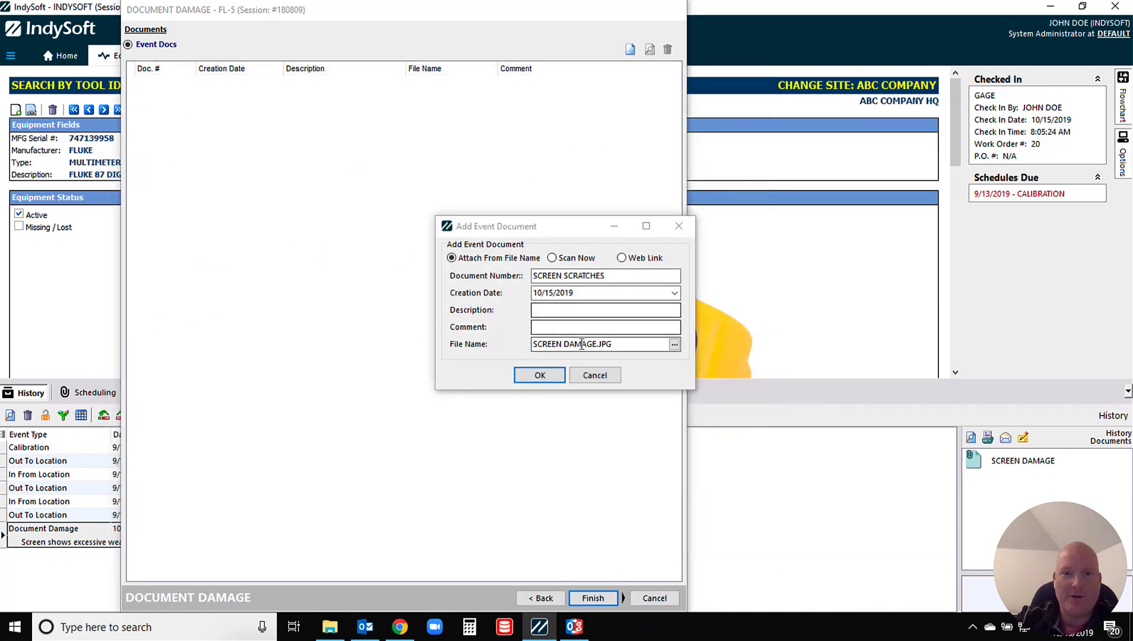
{"action": "left_click", "coordinate": [536, 375]}
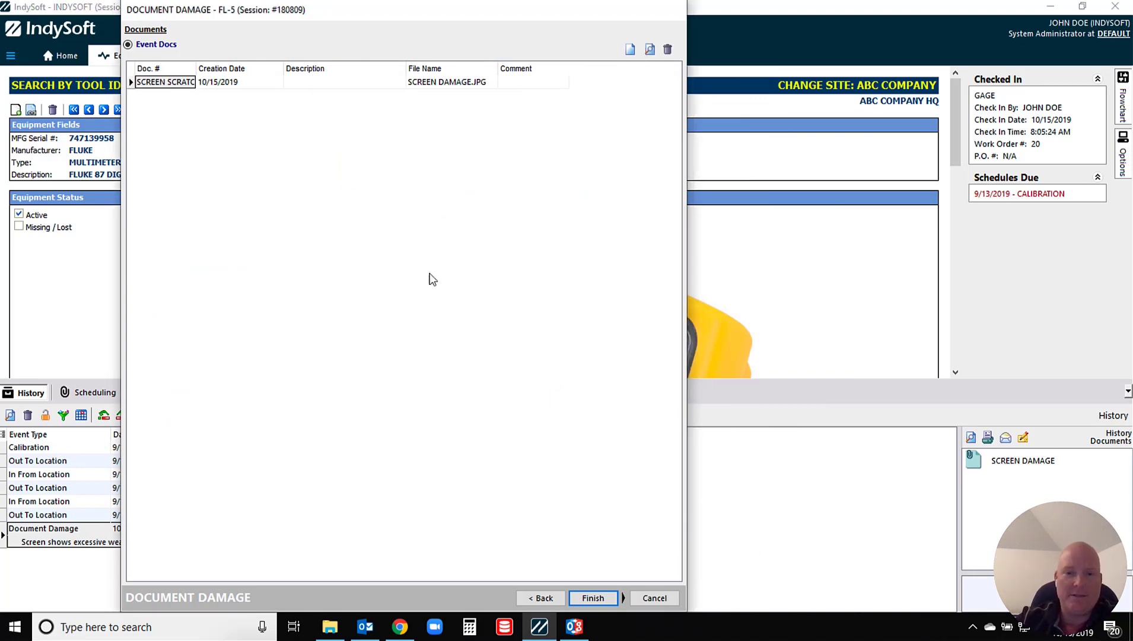
{"action": "left_click", "coordinate": [590, 598]}
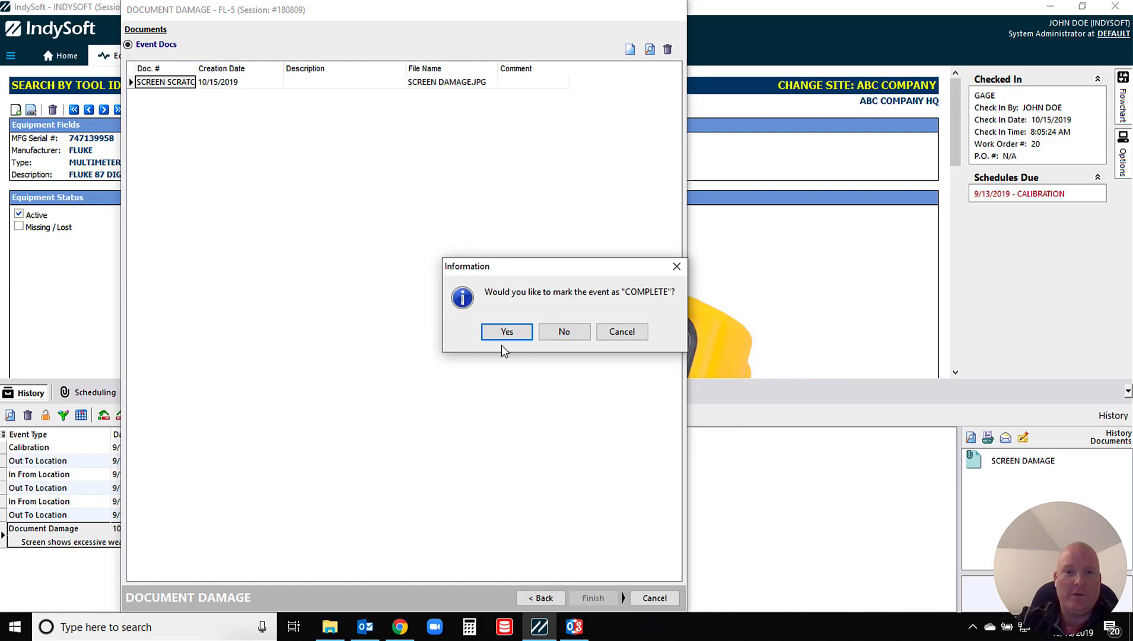
Mark the damage event Complete, select its new history entry, and enlarge the image area.
{"action": "left_click", "coordinate": [500, 333]}
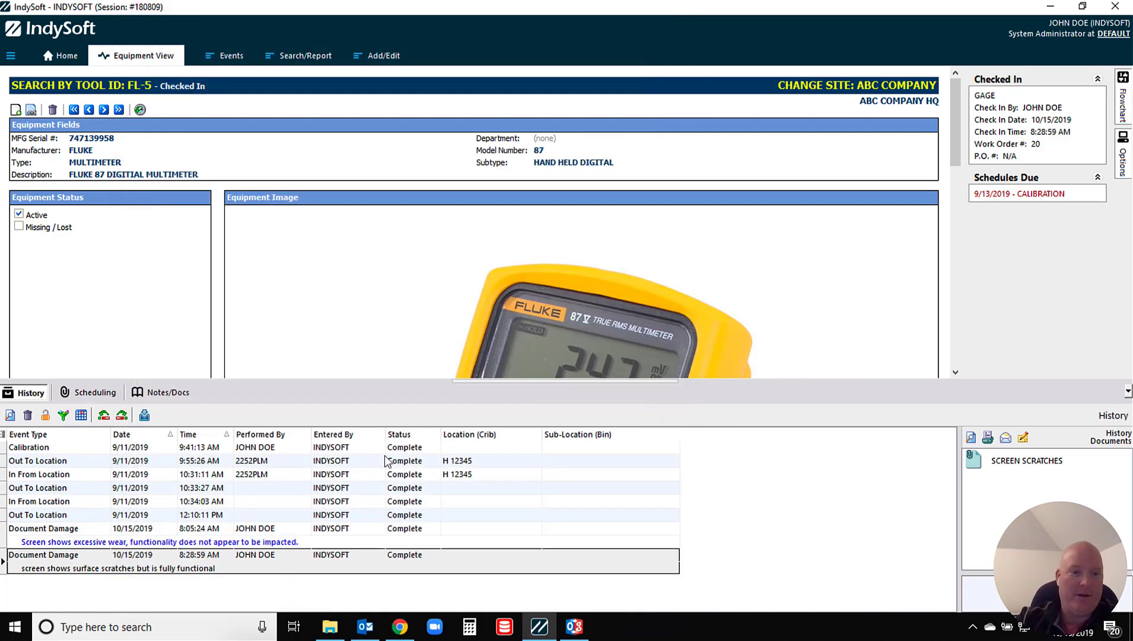
{"action": "left_click", "coordinate": [73, 560]}
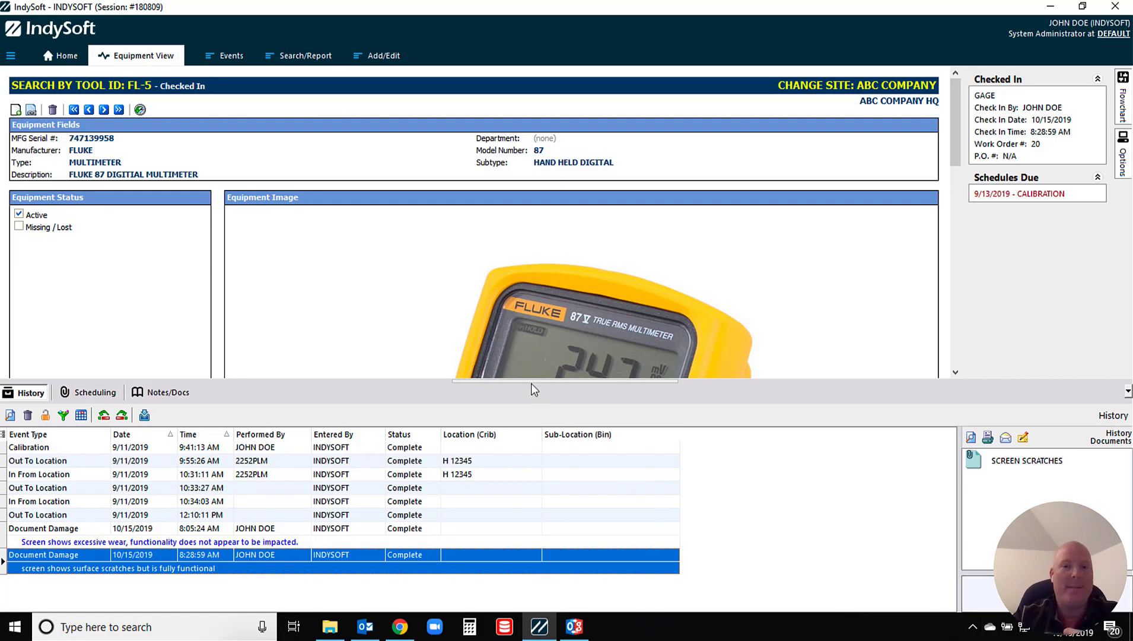
{"action": "left_click_drag", "start_coordinate": [532, 383], "coordinate": [540, 498]}
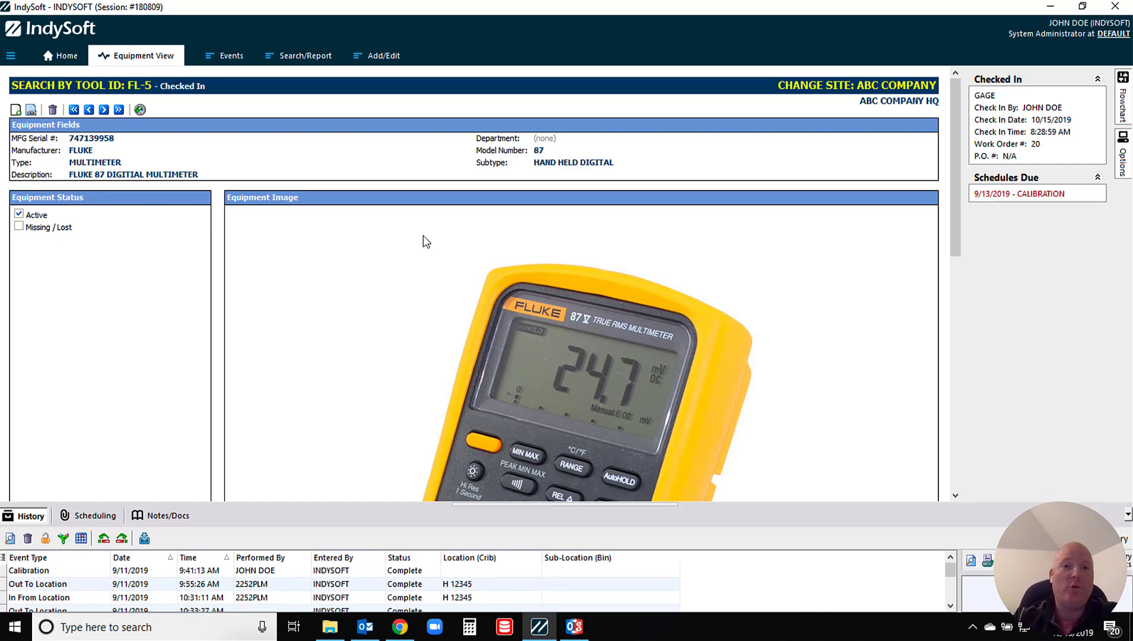
Open FL-5's image selection, close it unchanged, and scroll back to the record's top.
{"action": "scroll", "coordinate": [494, 317], "scroll_direction": "down", "scroll_amount": 8}
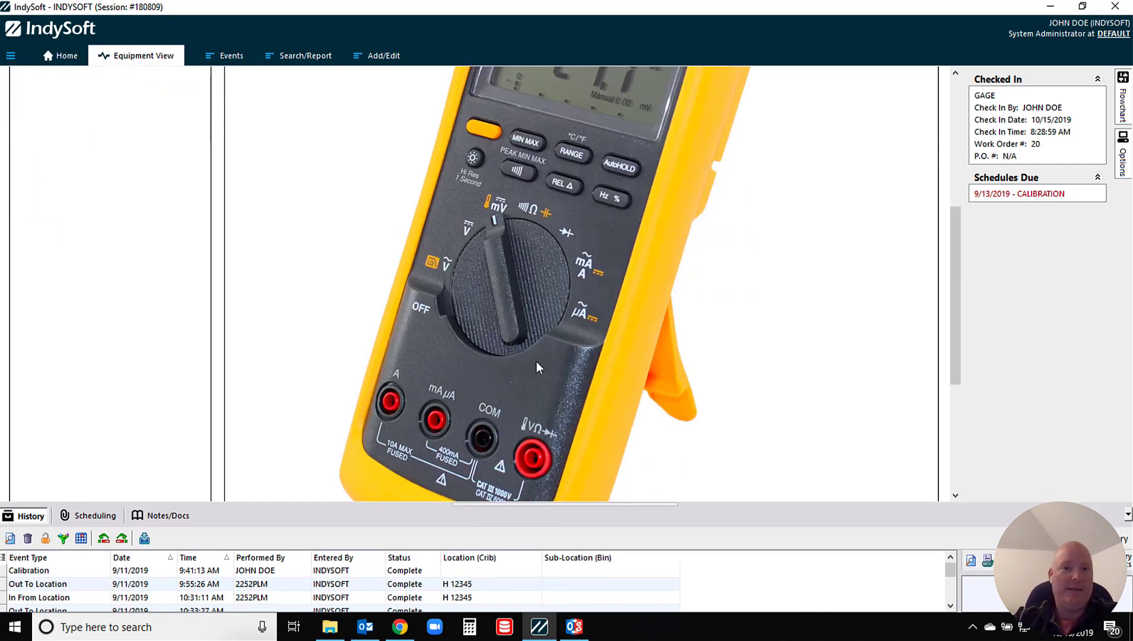
{"action": "scroll", "coordinate": [539, 368], "scroll_direction": "down", "scroll_amount": 3}
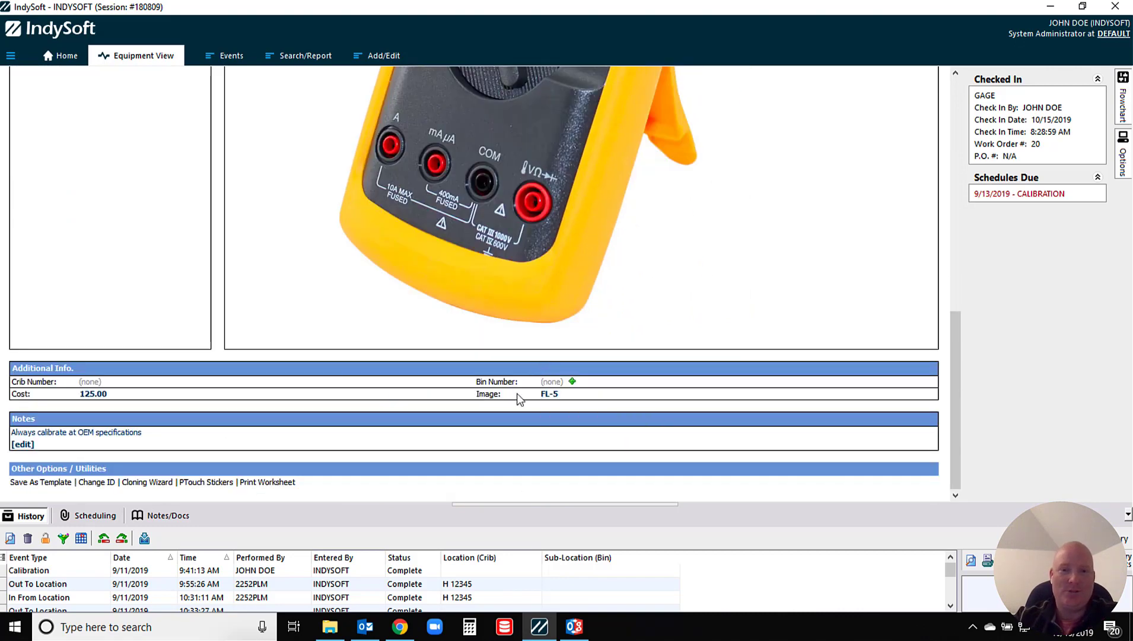
{"action": "left_click", "coordinate": [546, 396]}
{"action": "left_click", "coordinate": [607, 408]}
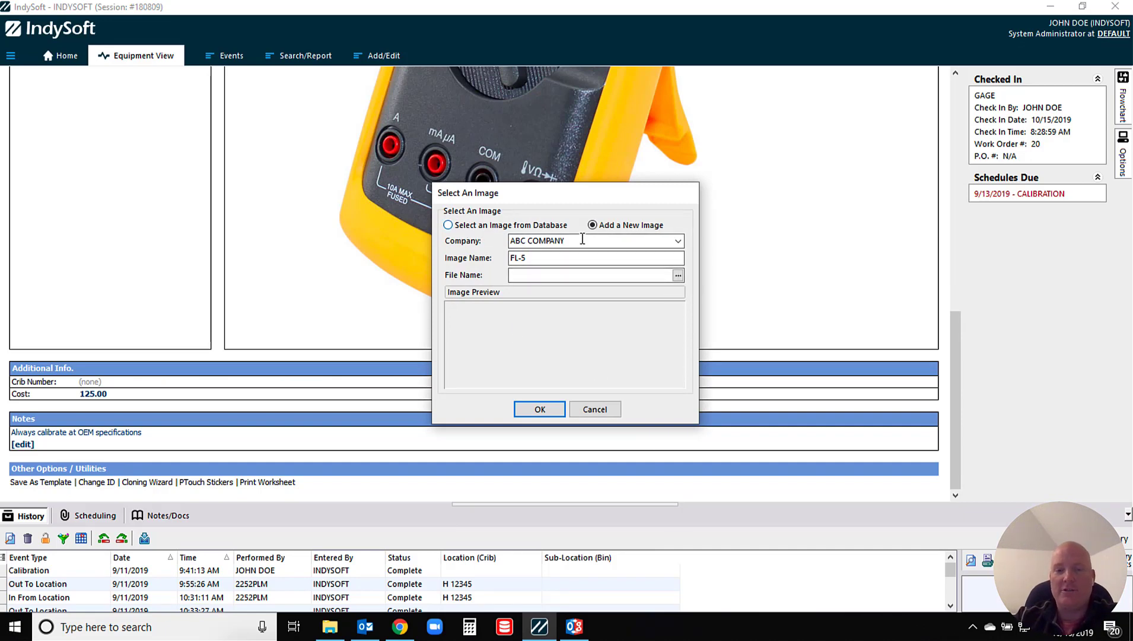
{"action": "left_click", "coordinate": [594, 405]}
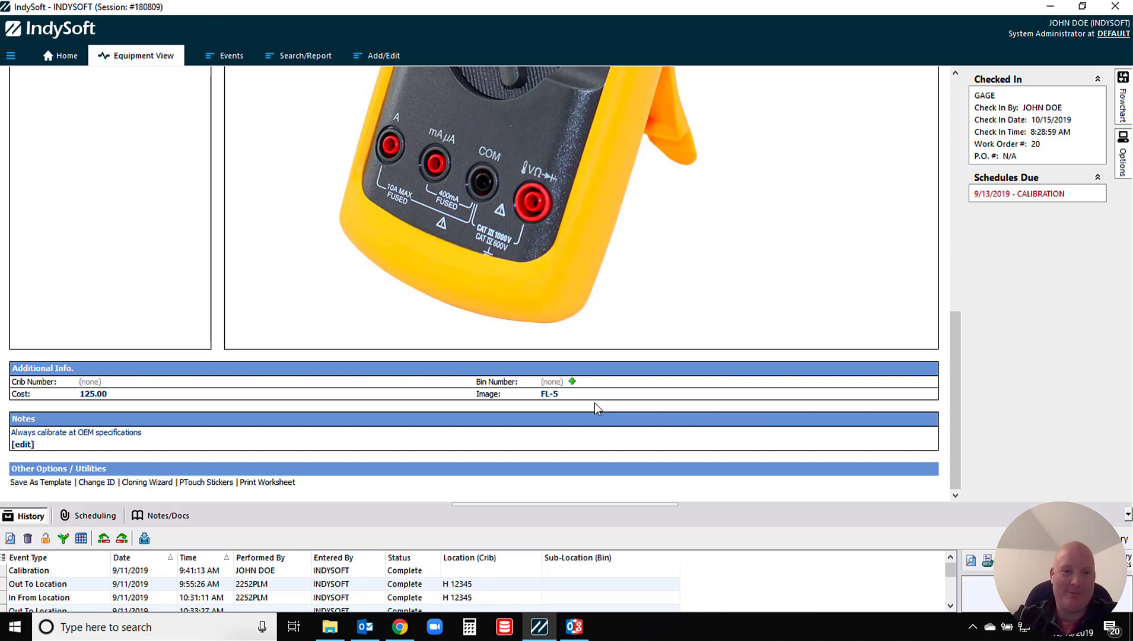
{"action": "scroll", "coordinate": [594, 402], "scroll_direction": "up", "scroll_amount": 5}
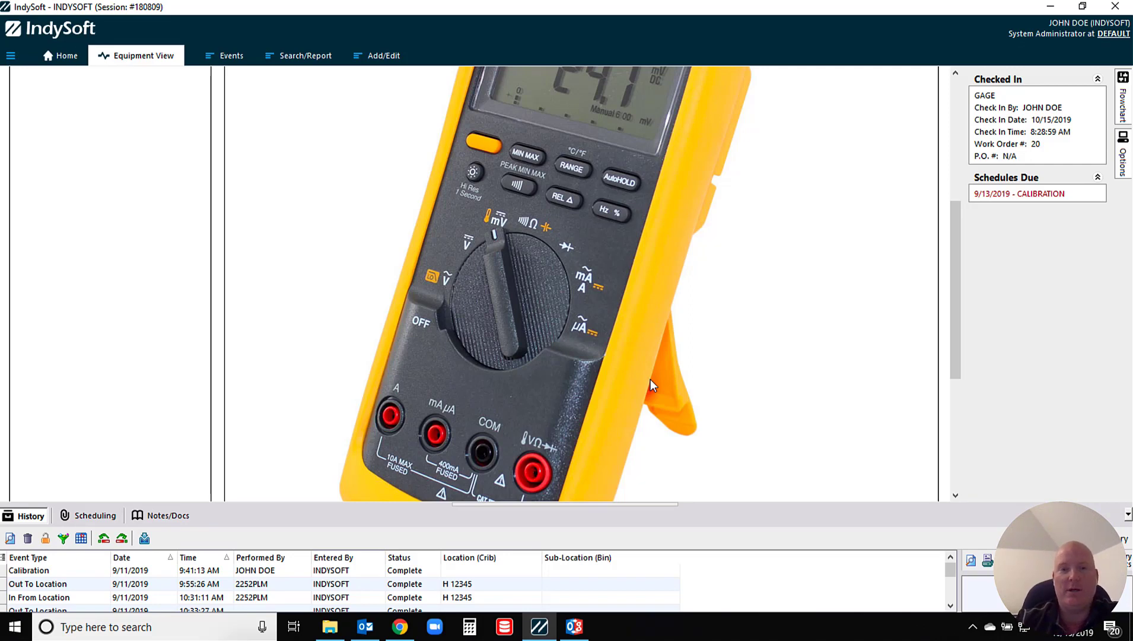
{"action": "scroll", "coordinate": [651, 384], "scroll_direction": "up", "scroll_amount": 3}
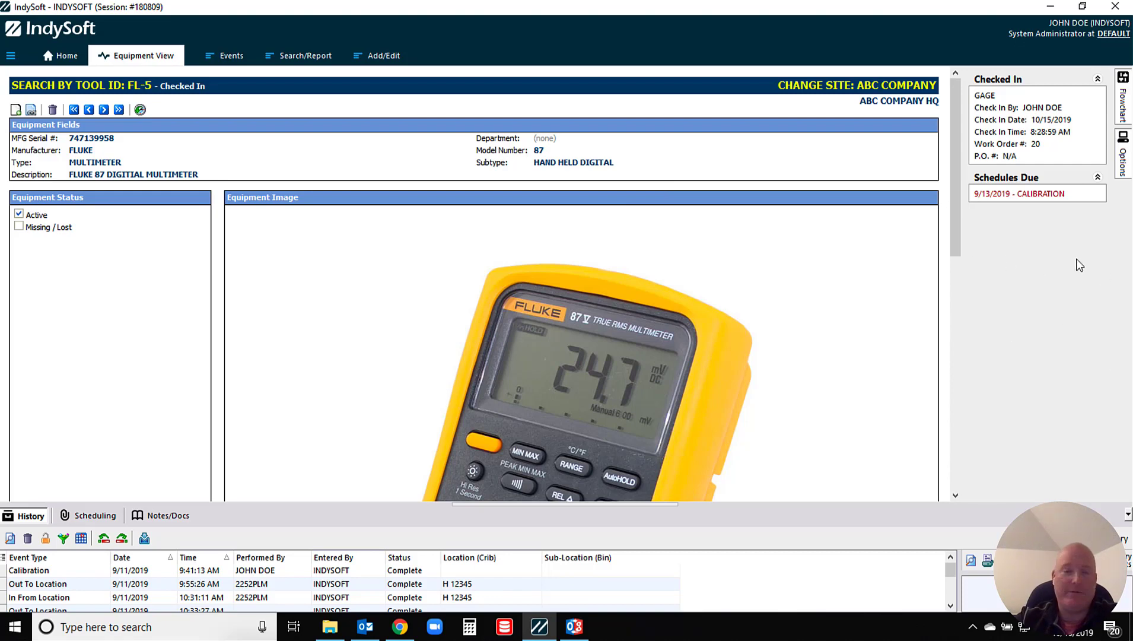
Switch to the standard equipment layout and load end mill 982-000152 from recent equipment.
{"action": "right_click", "coordinate": [509, 102]}
{"action": "left_click", "coordinate": [550, 110]}
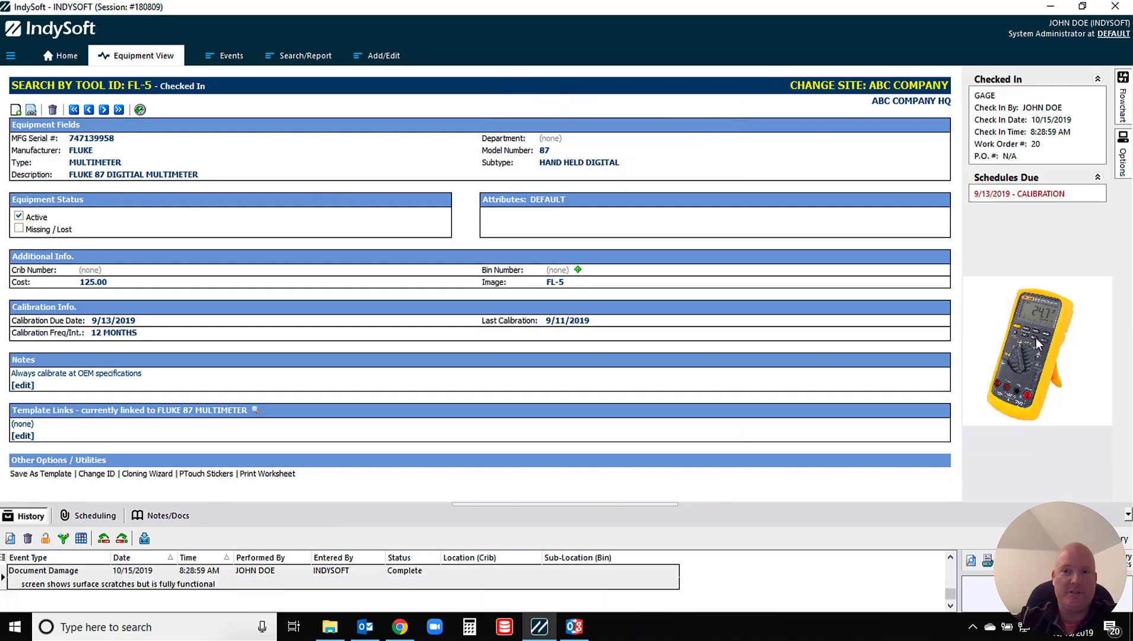
{"action": "left_click", "coordinate": [142, 110]}
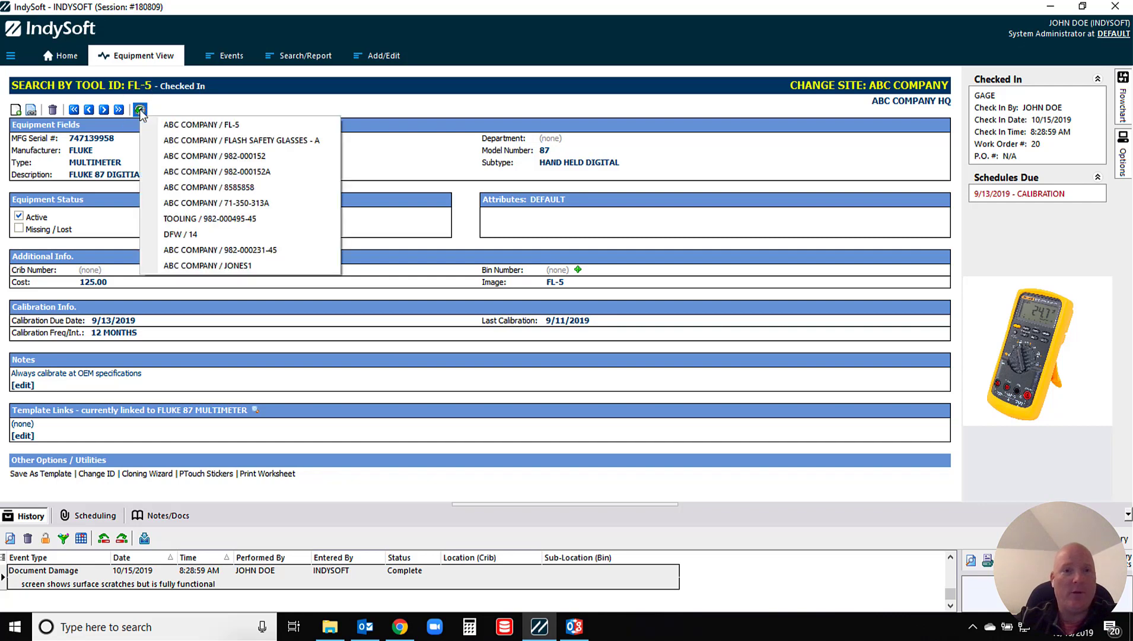
{"action": "left_click", "coordinate": [197, 156]}
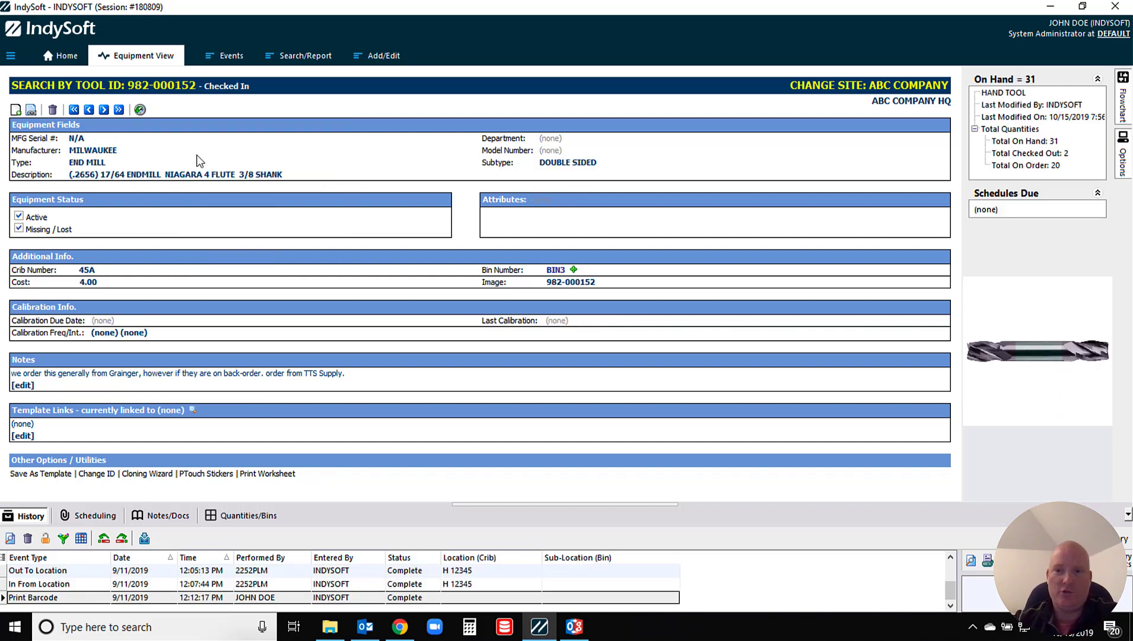
Switch to Tool Crib Attendant Eq View and open that layout in the Layout Designer.
{"action": "right_click", "coordinate": [536, 107]}
{"action": "left_click", "coordinate": [567, 132]}
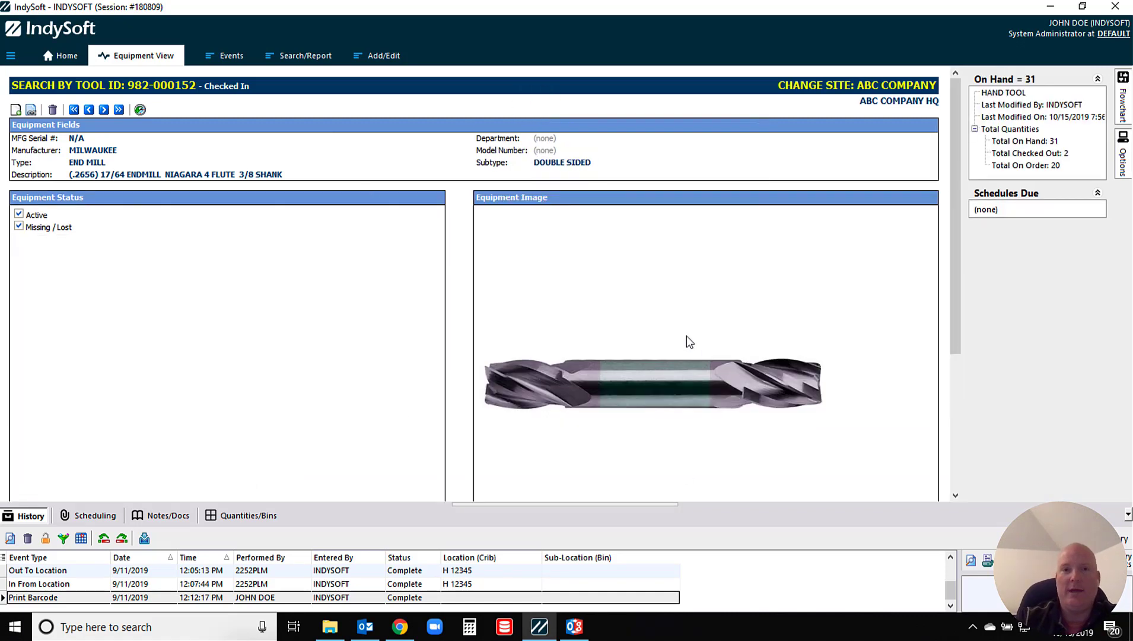
{"action": "right_click", "coordinate": [477, 112]}
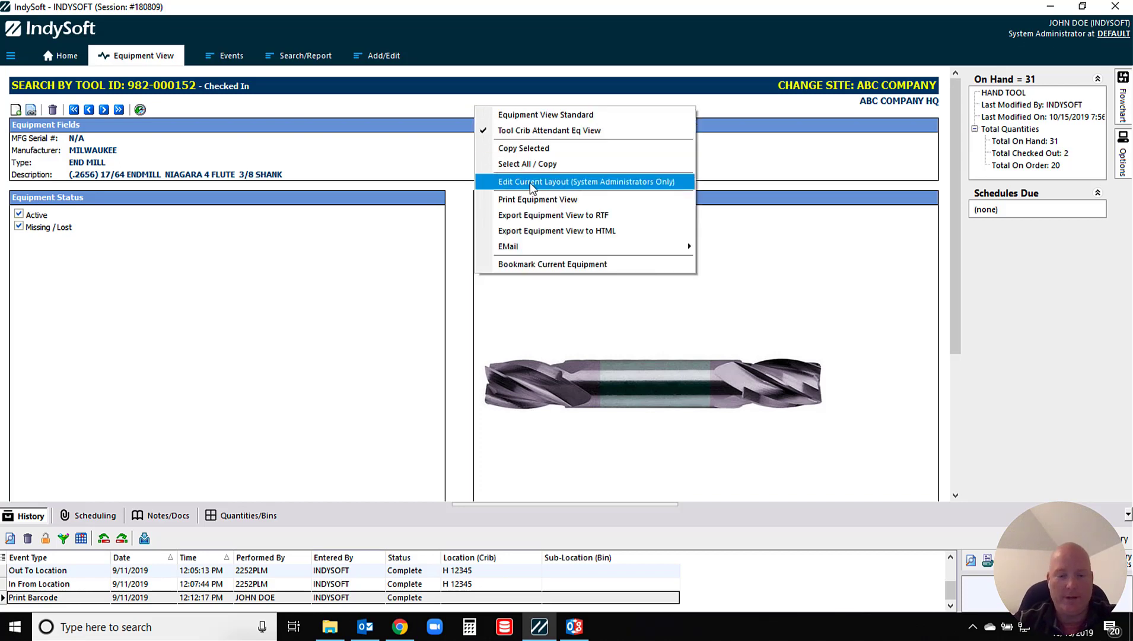
{"action": "left_click", "coordinate": [529, 183]}
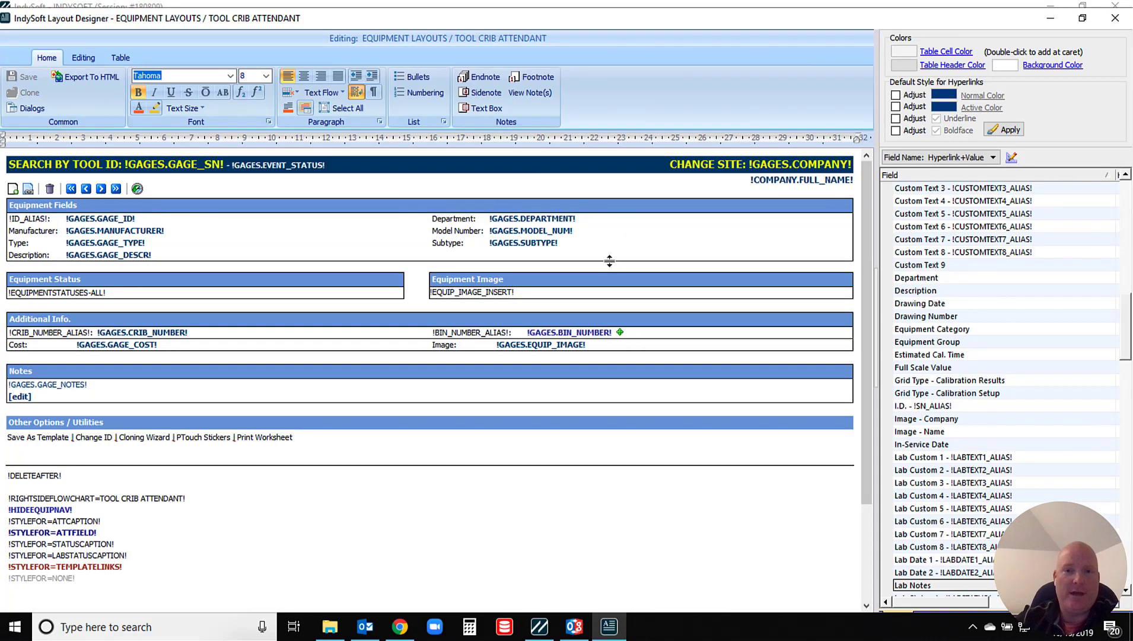
Select and cut the !EQUIP_IMAGE_INSERT! field from the Equipment Image cell.
{"action": "left_click_drag", "start_coordinate": [521, 294], "coordinate": [464, 299]}
{"action": "double_click", "coordinate": [464, 298]}
{"action": "left_click", "coordinate": [521, 297]}
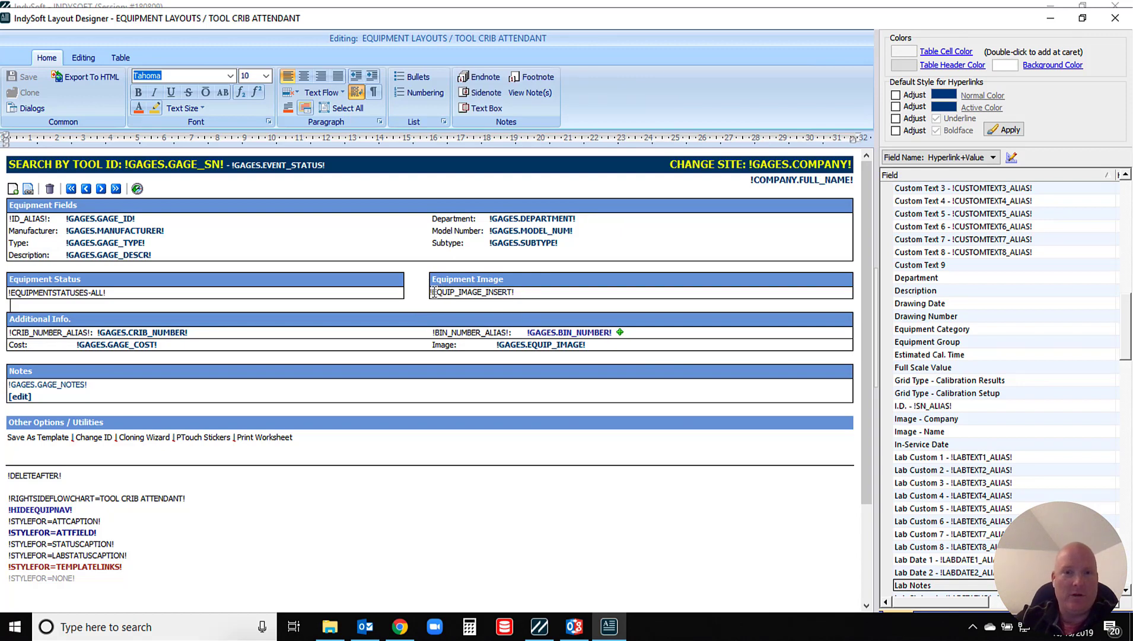
{"action": "left_click", "coordinate": [538, 290]}
{"action": "left_click_drag", "start_coordinate": [539, 290], "coordinate": [455, 298]}
{"action": "key", "text": "ctrl+x"}
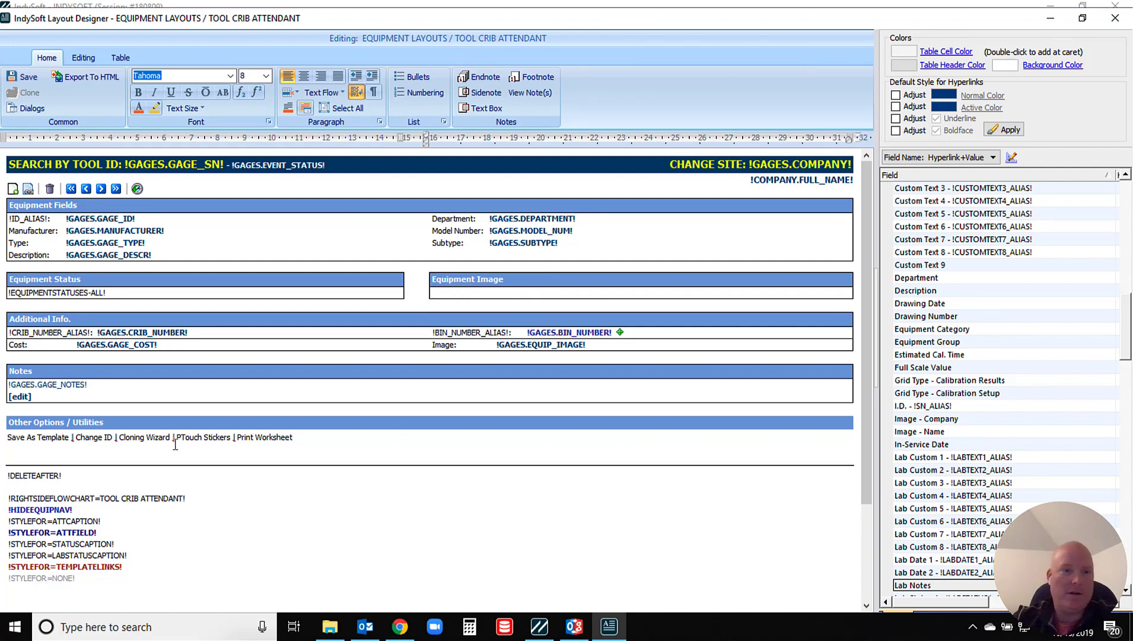
Paste the field on the blank line below Save As Template, then delete that line again.
{"action": "left_click", "coordinate": [42, 451]}
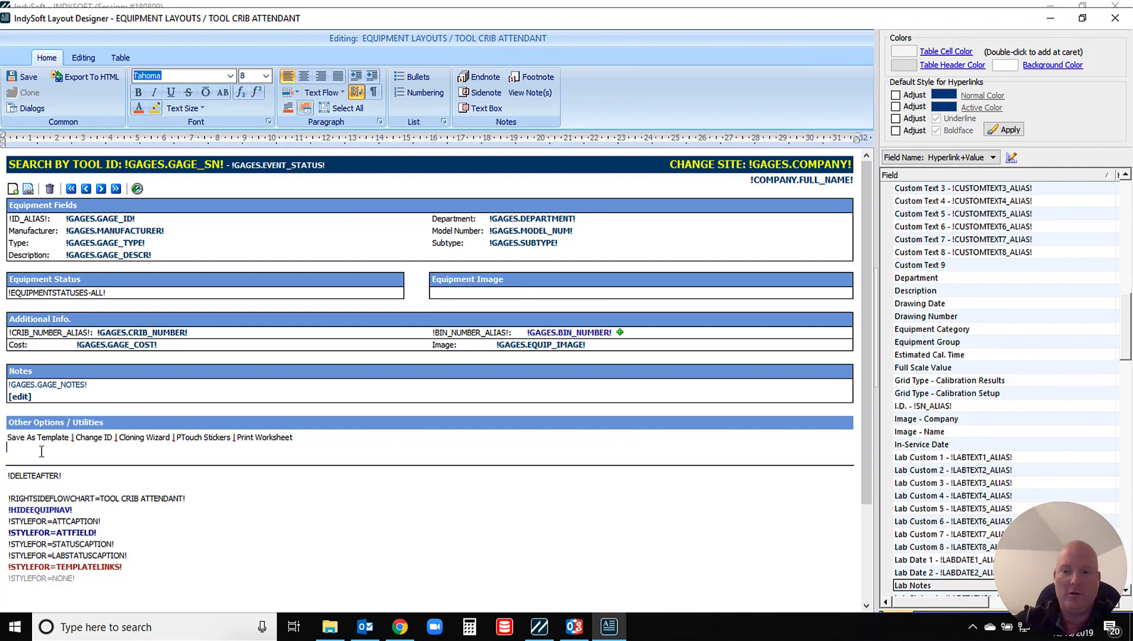
{"action": "key", "text": "Down"}
{"action": "key", "text": "ctrl+v"}
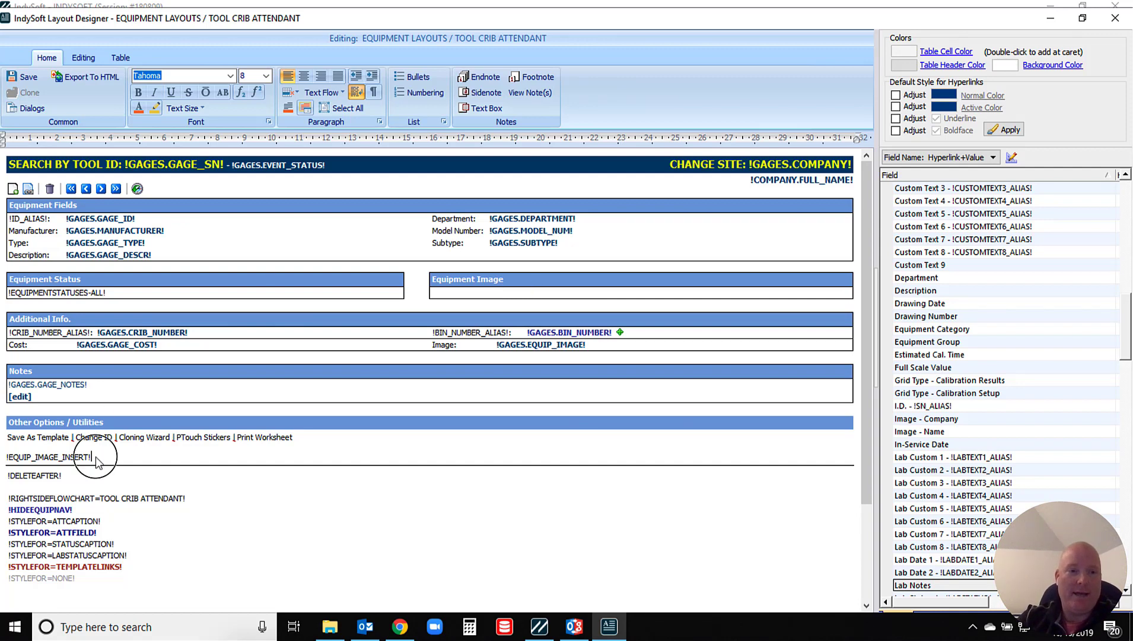
{"action": "left_click", "coordinate": [7, 466]}
{"action": "left_click", "coordinate": [2, 457]}
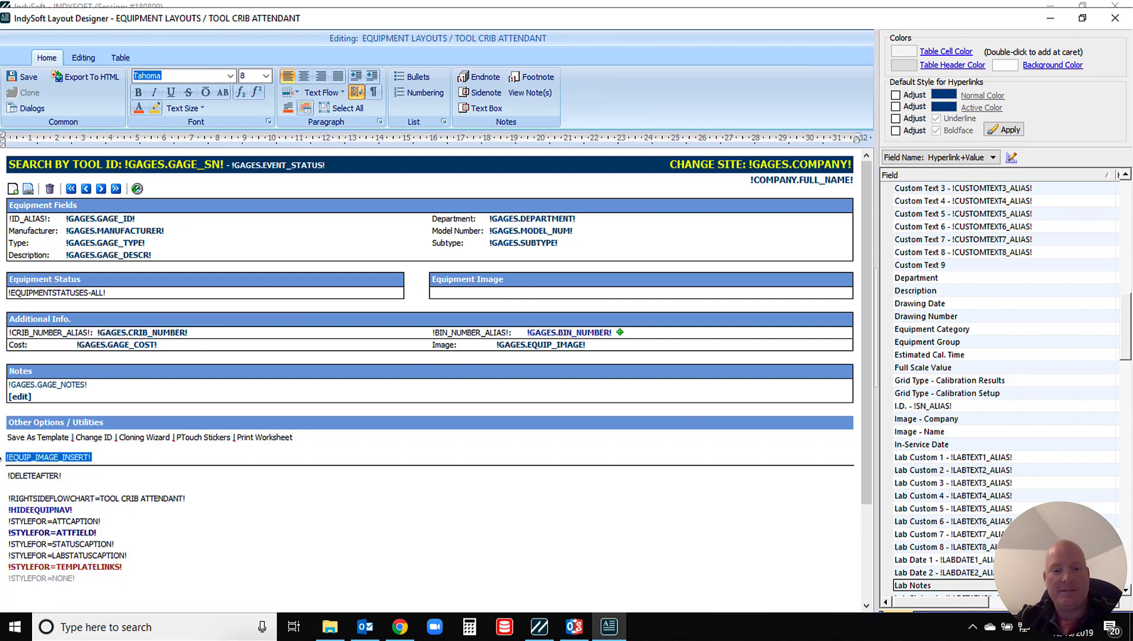
{"action": "key", "text": "Delete"}
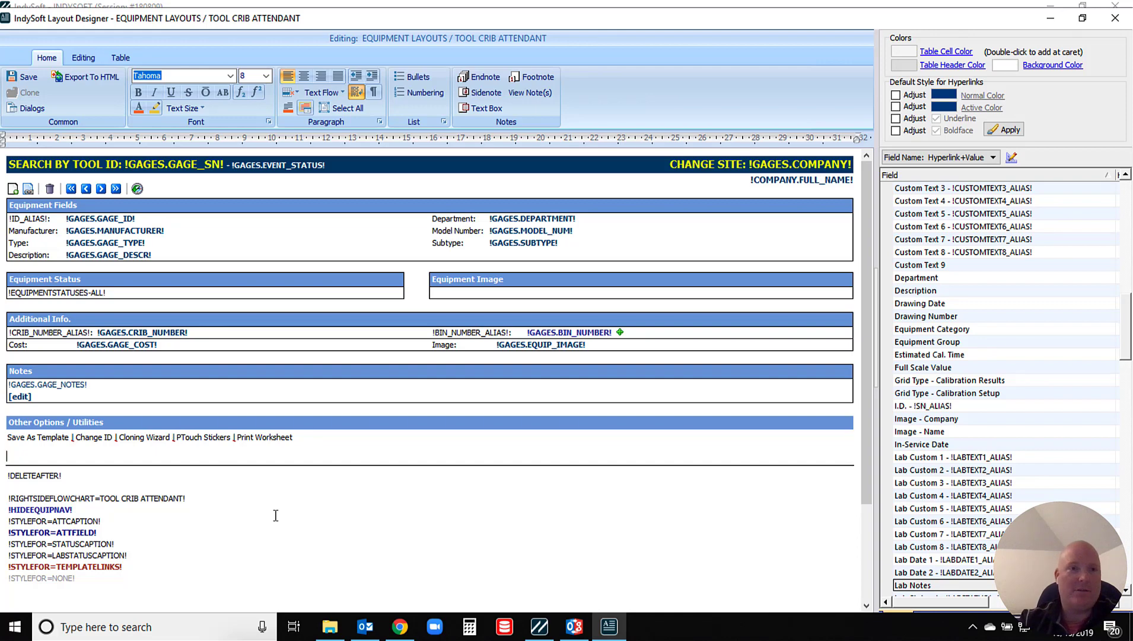
{"action": "left_click_drag", "start_coordinate": [508, 14], "coordinate": [341, 224]}
{"action": "right_click", "coordinate": [545, 104]}
Paste !EQUIP_IMAGE_INSERT! on the empty line under Other Options / Utilities in the maximized designer.
{"action": "left_click", "coordinate": [585, 112]}
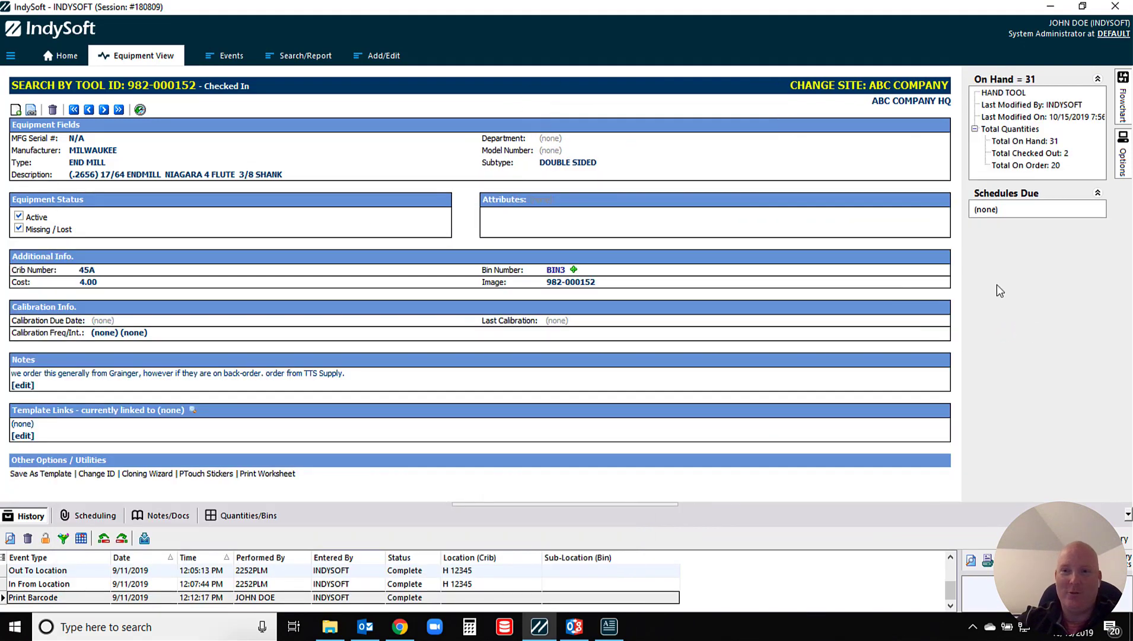
{"action": "right_click", "coordinate": [512, 104]}
{"action": "left_click", "coordinate": [545, 130]}
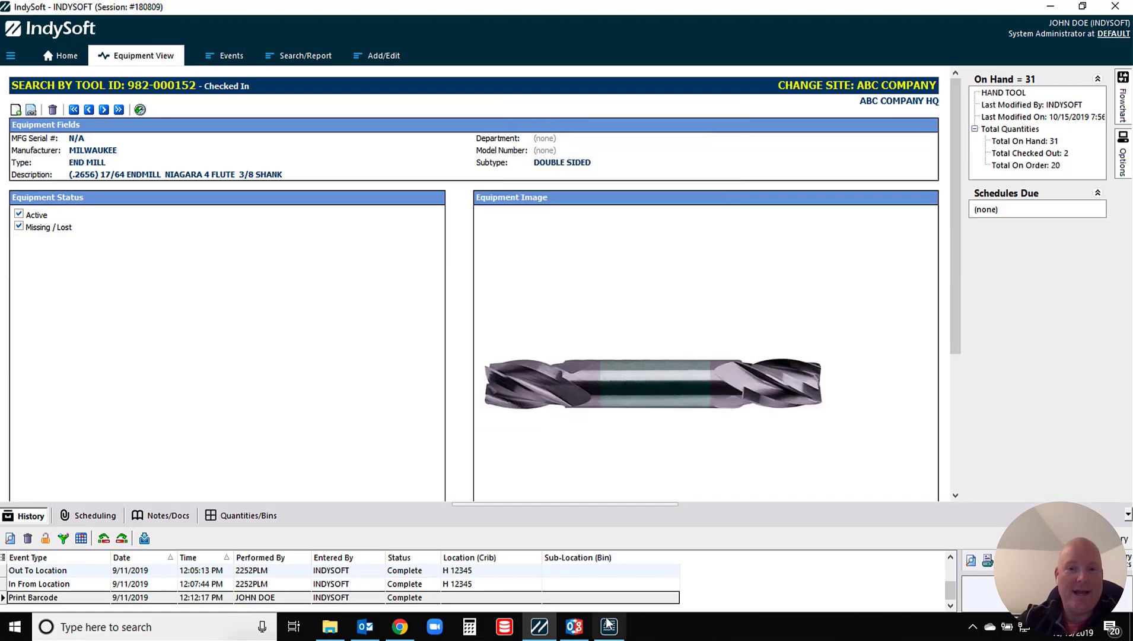
{"action": "left_click", "coordinate": [610, 627]}
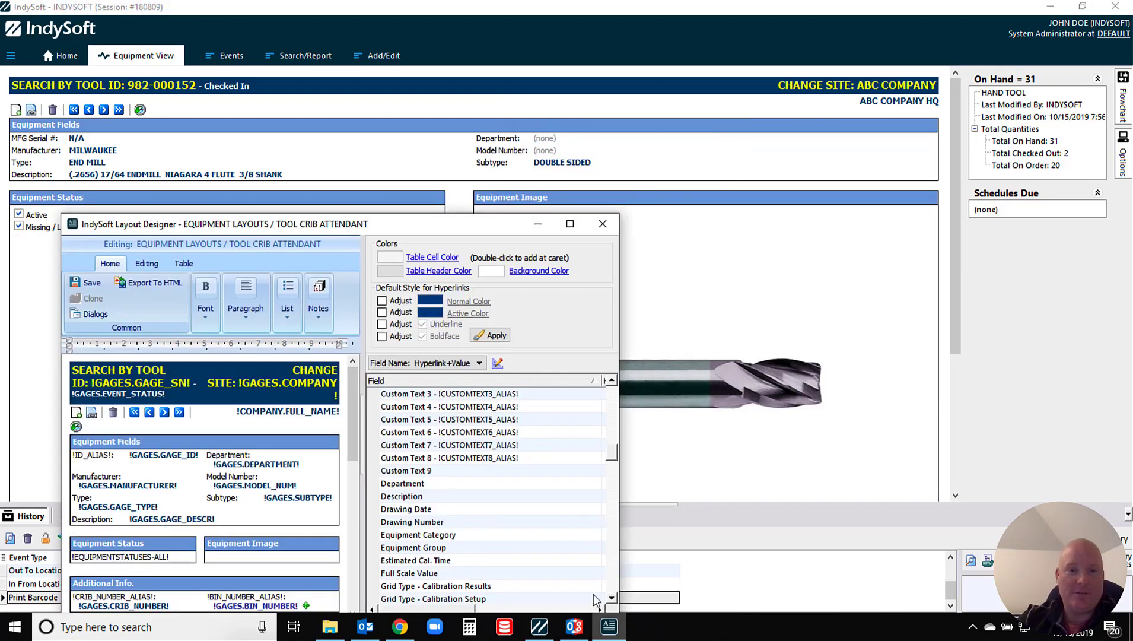
{"action": "double_click", "coordinate": [451, 224]}
{"action": "left_click", "coordinate": [32, 444]}
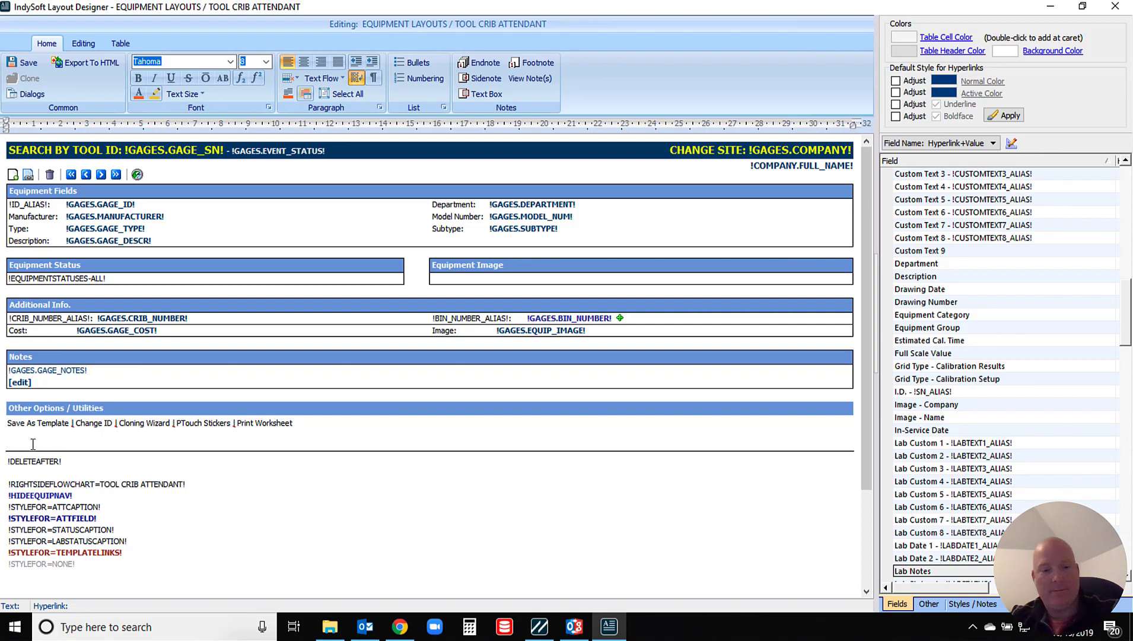
{"action": "key", "text": "ctrl+v"}
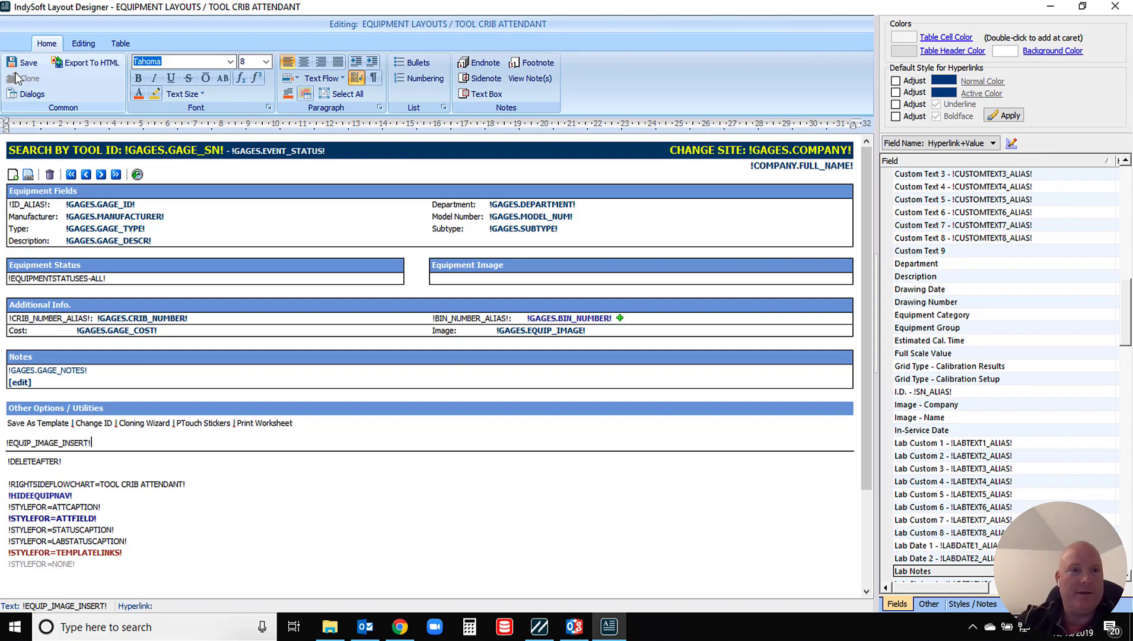
Save the layout with check-in note 'moved image field', close the designer, and Save Current Settings.
{"action": "left_click", "coordinate": [24, 62]}
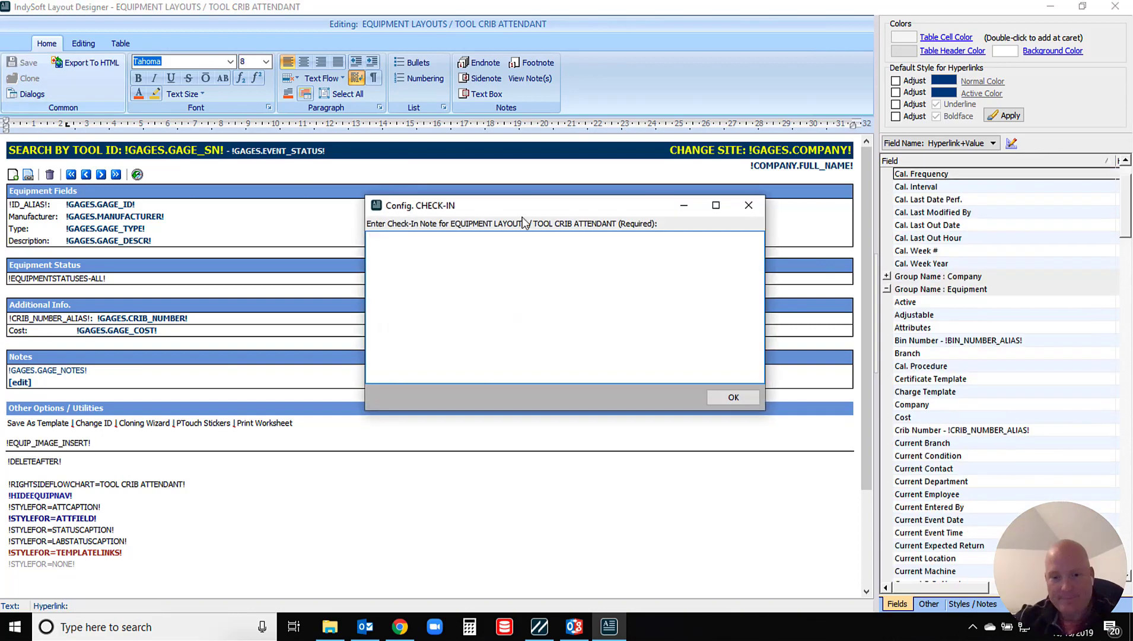
{"action": "type", "text": "moved "}
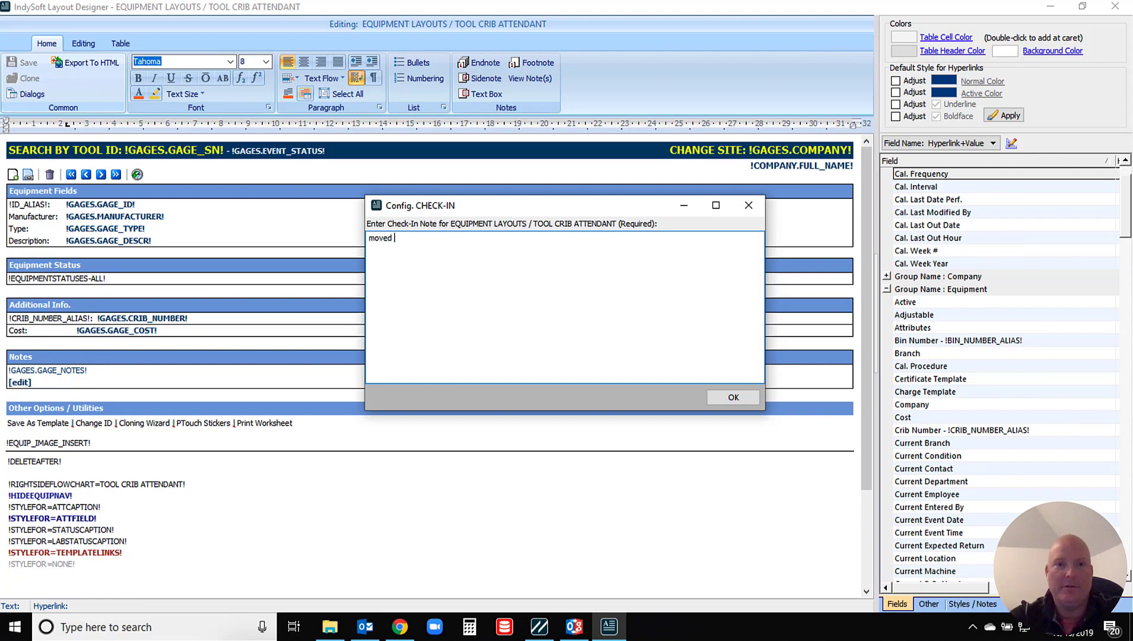
{"action": "type", "text": "image field"}
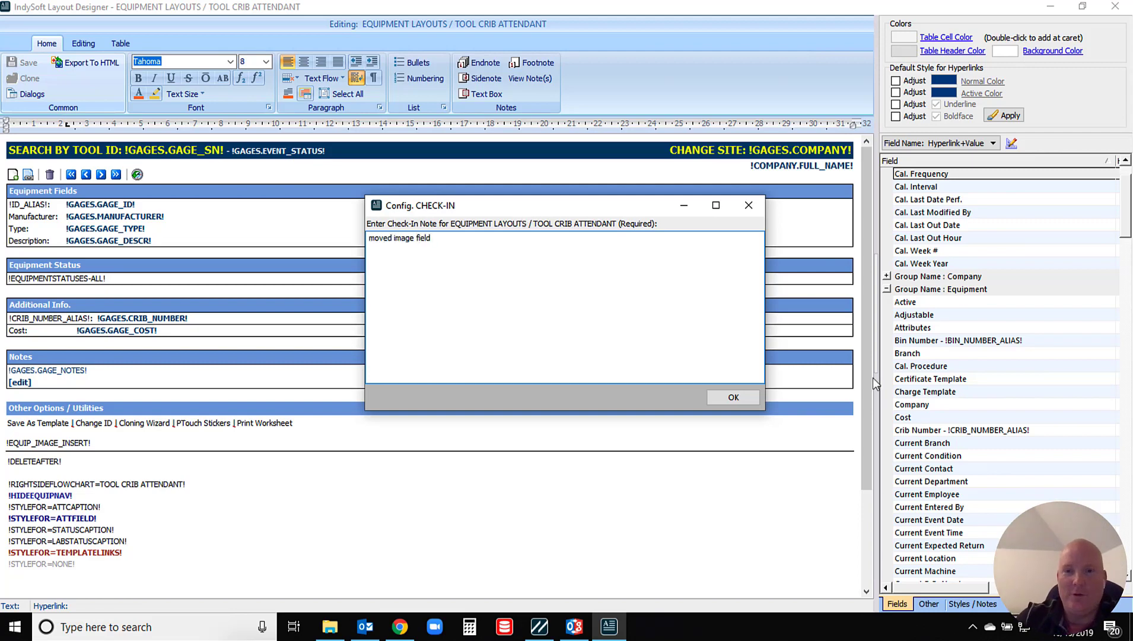
{"action": "left_click", "coordinate": [727, 398]}
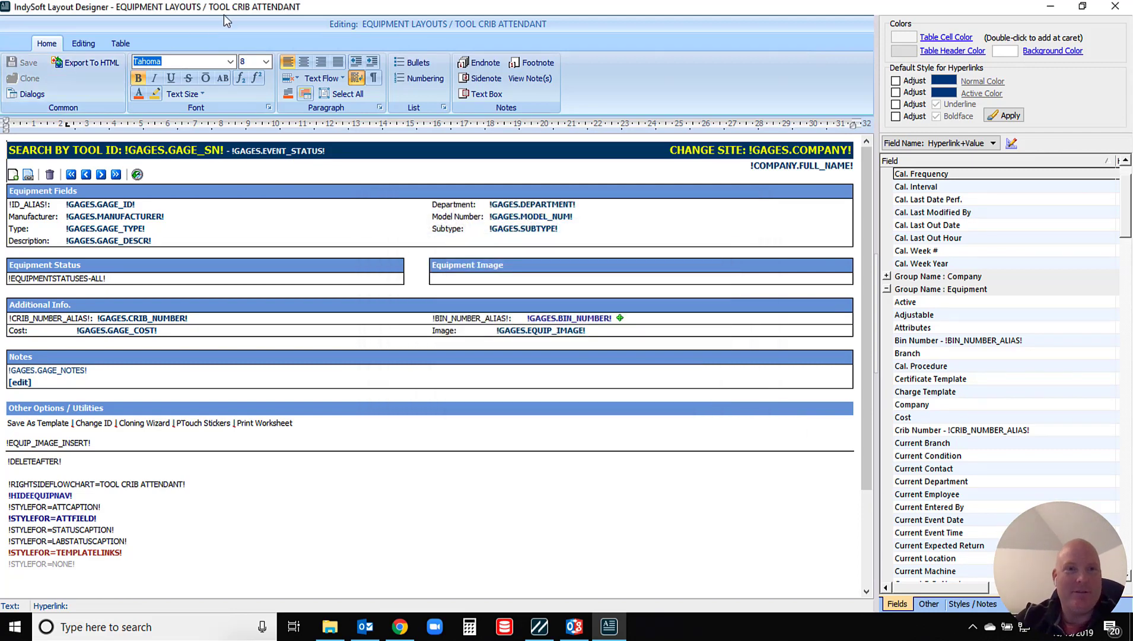
{"action": "left_click", "coordinate": [1117, 8]}
{"action": "right_click", "coordinate": [552, 32]}
{"action": "left_click", "coordinate": [585, 40]}
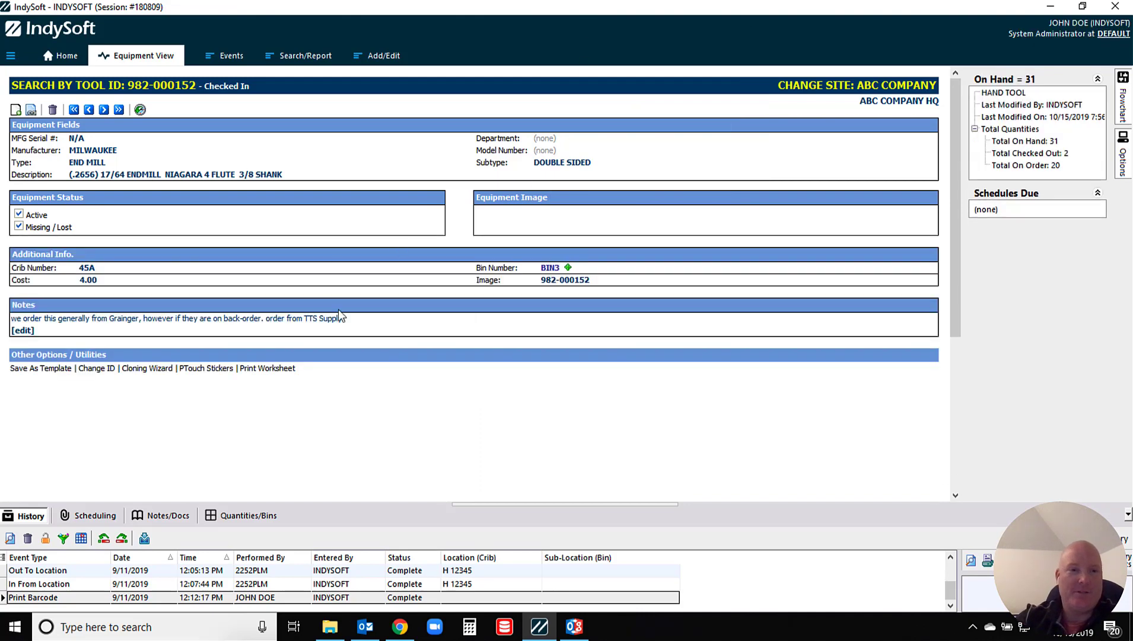
Scroll down to check the end mill photo below Other Options / Utilities, then scroll back up.
{"action": "scroll", "coordinate": [389, 415], "scroll_direction": "down", "scroll_amount": 2}
{"action": "scroll", "coordinate": [390, 415], "scroll_direction": "down", "scroll_amount": 5}
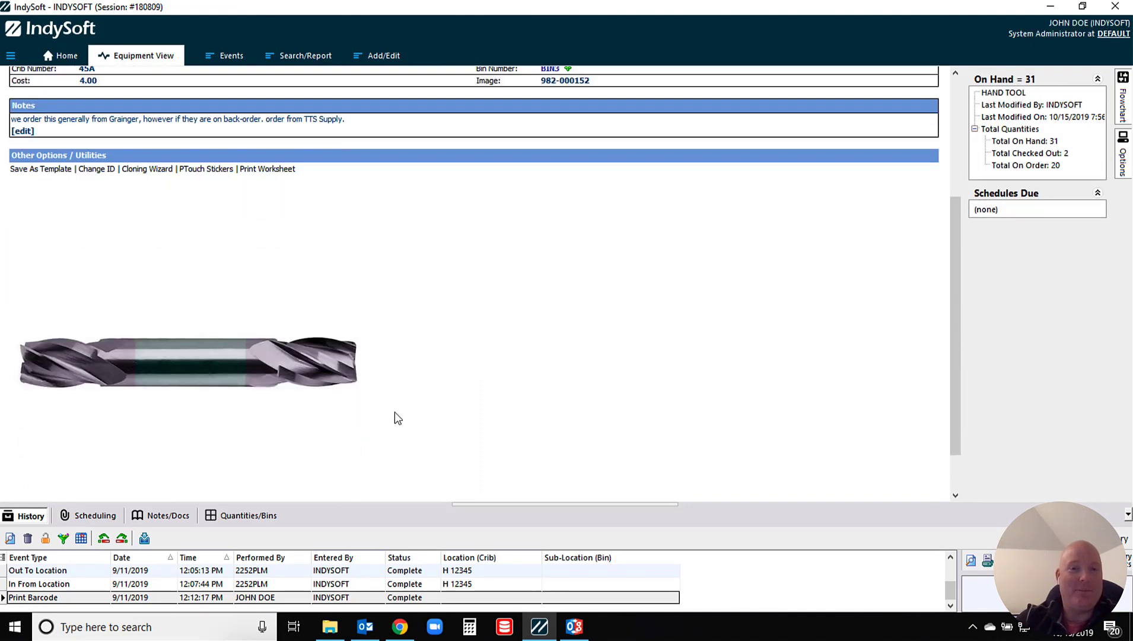
{"action": "scroll", "coordinate": [395, 412], "scroll_direction": "up", "scroll_amount": 7}
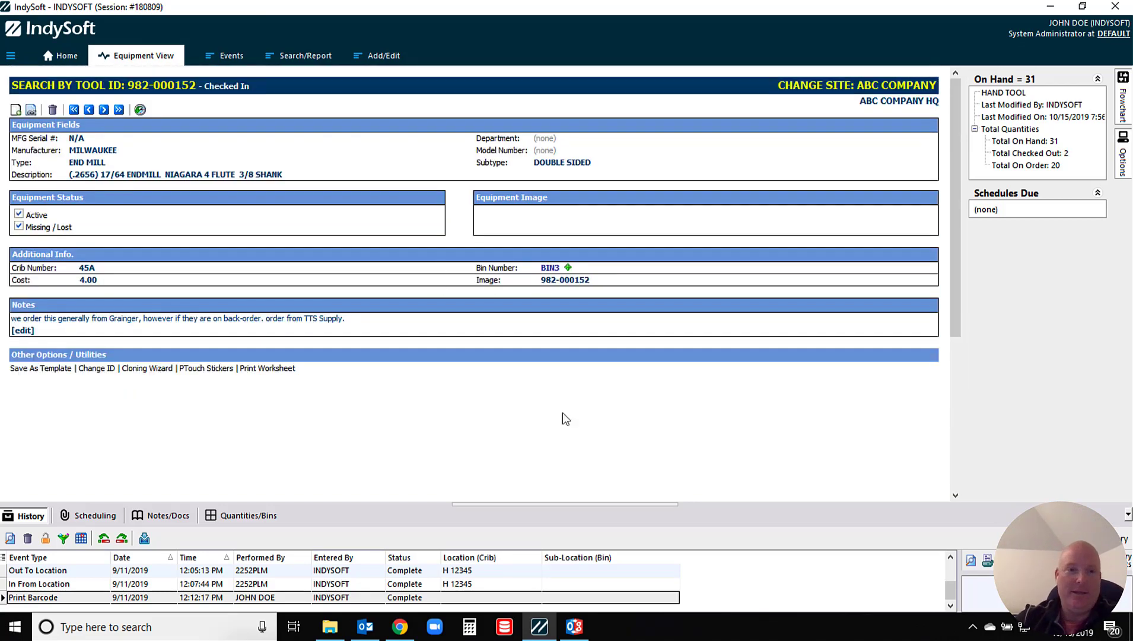
{"action": "scroll", "coordinate": [522, 377], "scroll_direction": "down", "scroll_amount": 4}
{"action": "scroll", "coordinate": [208, 249], "scroll_direction": "down", "scroll_amount": 1}
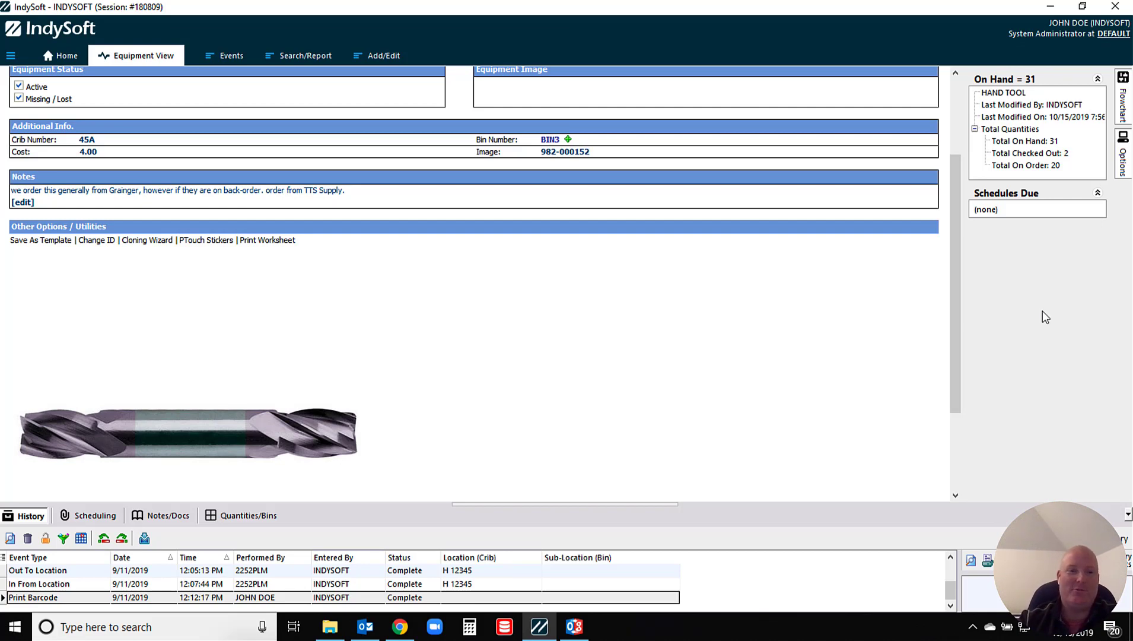
{"action": "scroll", "coordinate": [474, 318], "scroll_direction": "up", "scroll_amount": 3}
Load ABC COMPANY / FL-5 from recent equipment and enlarge its history to show both damage events.
{"action": "left_click", "coordinate": [140, 109]}
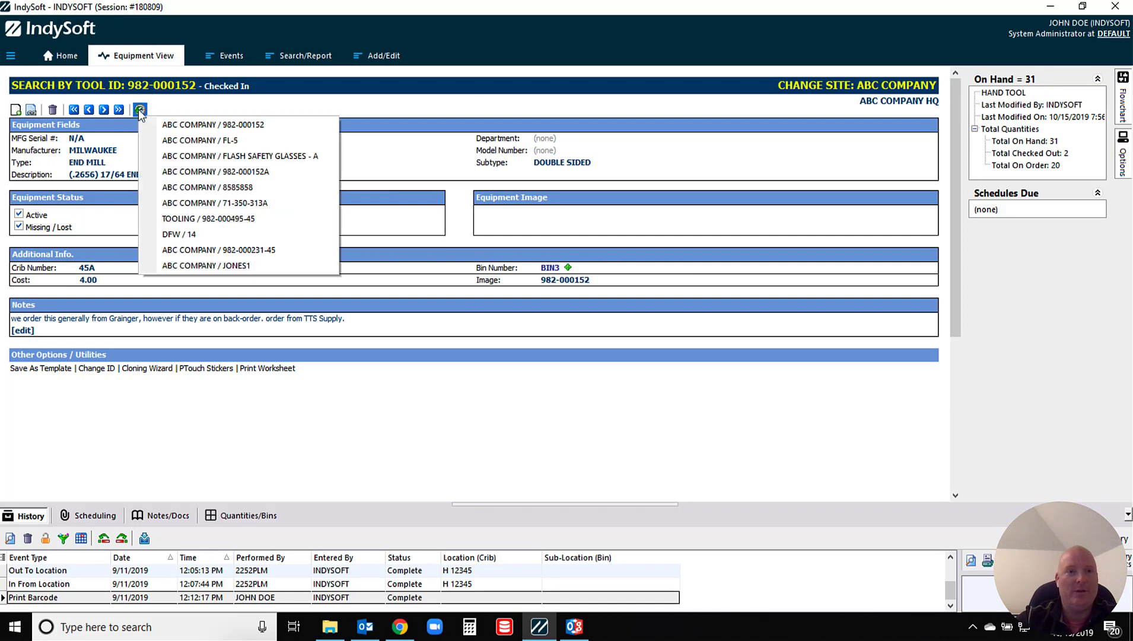
{"action": "left_click", "coordinate": [169, 142]}
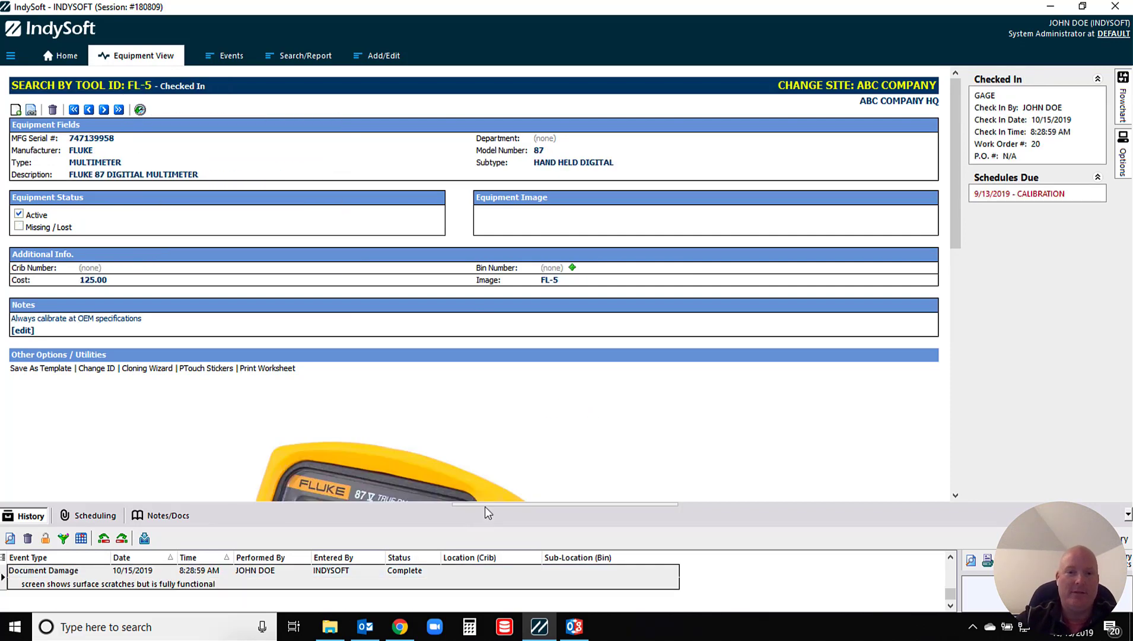
{"action": "left_click_drag", "start_coordinate": [486, 507], "coordinate": [482, 338]}
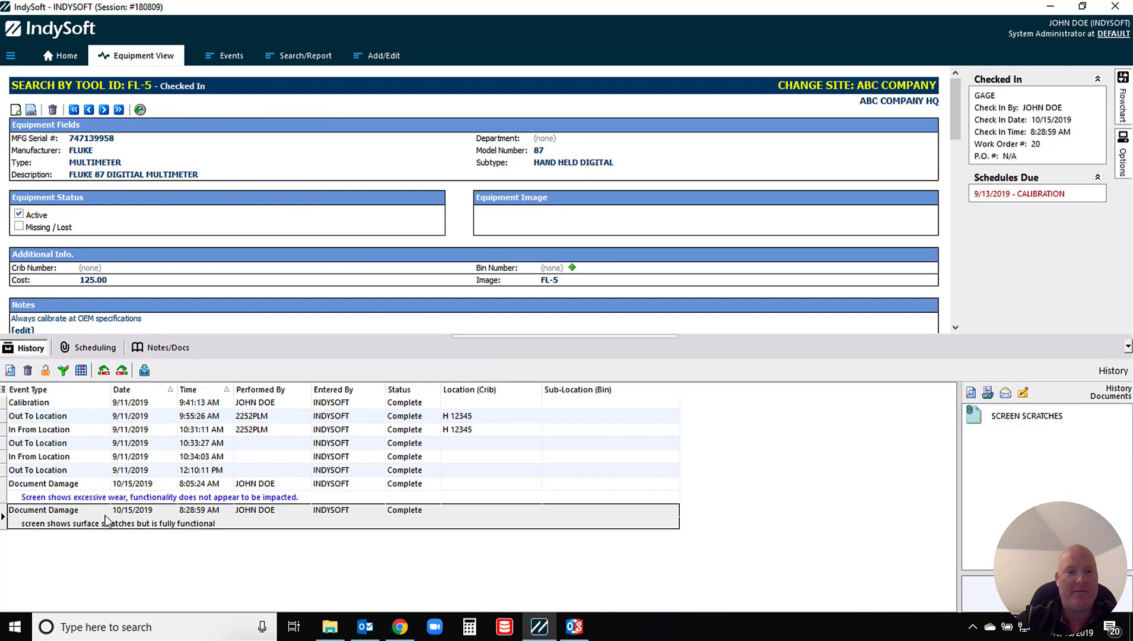